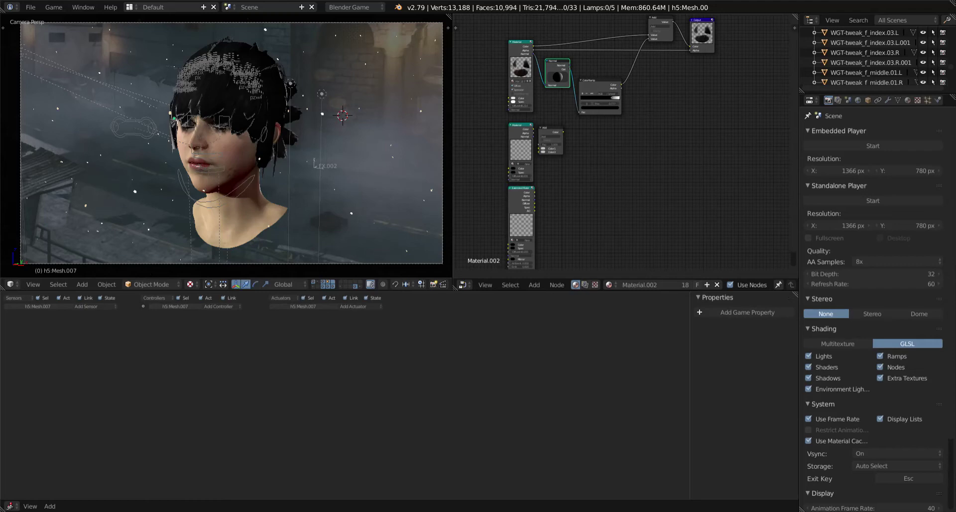
Step: Select the head mesh and zoom the Node Editor onto its defaultMat Material, Mix and Add nodes
{"action": "mouse_move", "coordinate": [309, 118]}
{"action": "middle_mouse_down"}
{"action": "mouse_move", "coordinate": [231, 161]}
{"action": "mouse_move", "coordinate": [213, 155]}
{"action": "middle_mouse_up"}
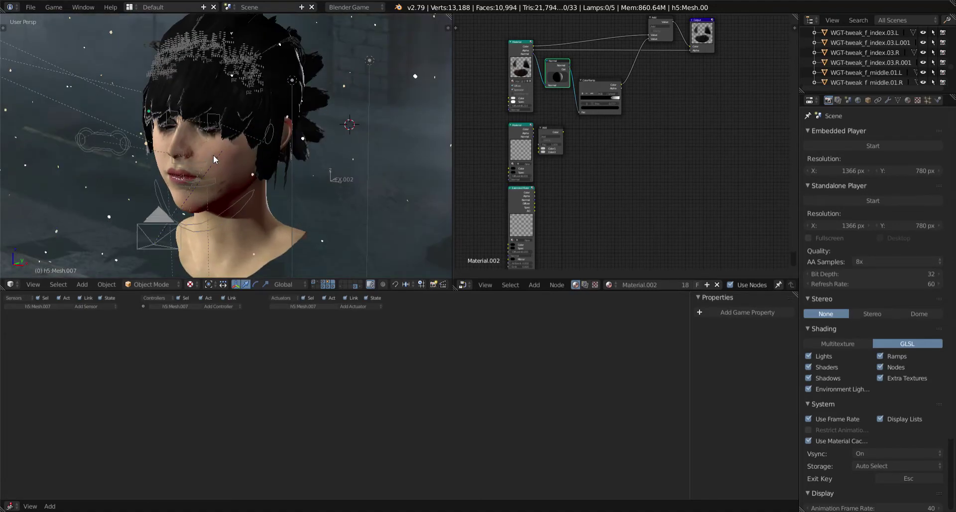
{"action": "right_click", "coordinate": [228, 151]}
{"action": "mouse_move", "coordinate": [665, 148]}
{"action": "middle_mouse_down"}
{"action": "mouse_move", "coordinate": [642, 170]}
{"action": "mouse_move", "coordinate": [668, 194]}
{"action": "middle_mouse_up"}
{"action": "scroll", "coordinate": [624, 187], "scroll_direction": "up", "scroll_amount": 2}
{"action": "scroll", "coordinate": [694, 149], "scroll_direction": "up", "scroll_amount": 1}
{"action": "mouse_move", "coordinate": [694, 150]}
{"action": "middle_mouse_down"}
{"action": "mouse_move", "coordinate": [706, 119]}
{"action": "mouse_move", "coordinate": [649, 197]}
{"action": "mouse_move", "coordinate": [617, 213]}
{"action": "middle_mouse_up"}
{"action": "middle_click_drag", "start_coordinate": [667, 132], "coordinate": [602, 178]}
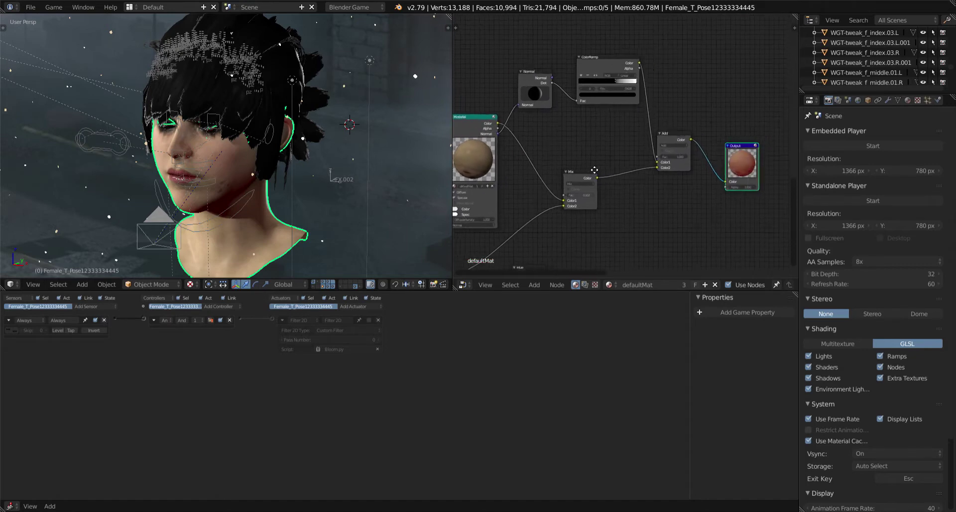
Step: Show the defaultMat material settings and frame the Material and Output nodes
{"action": "left_click", "coordinate": [489, 165]}
{"action": "middle_click_drag", "start_coordinate": [489, 164], "coordinate": [530, 142]}
{"action": "left_click", "coordinate": [909, 100]}
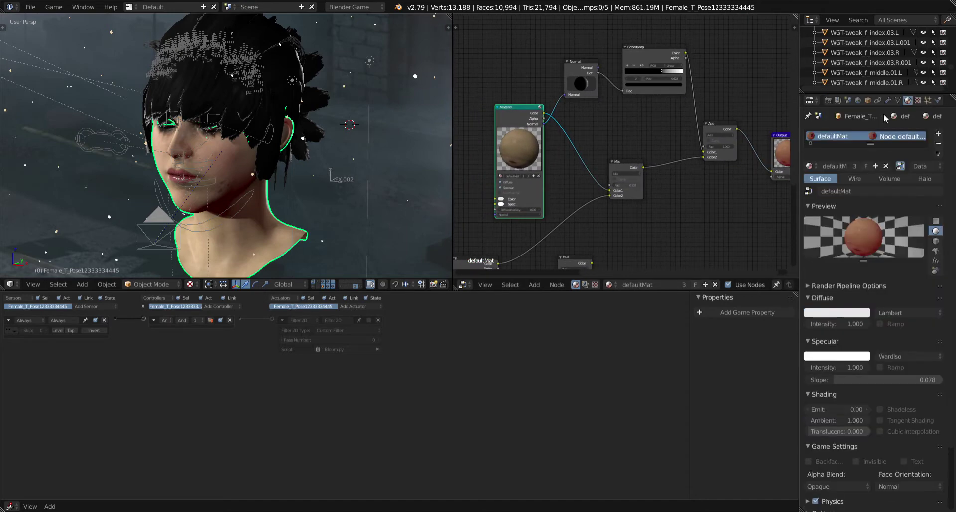
{"action": "scroll", "coordinate": [875, 267], "scroll_direction": "down", "scroll_amount": 2}
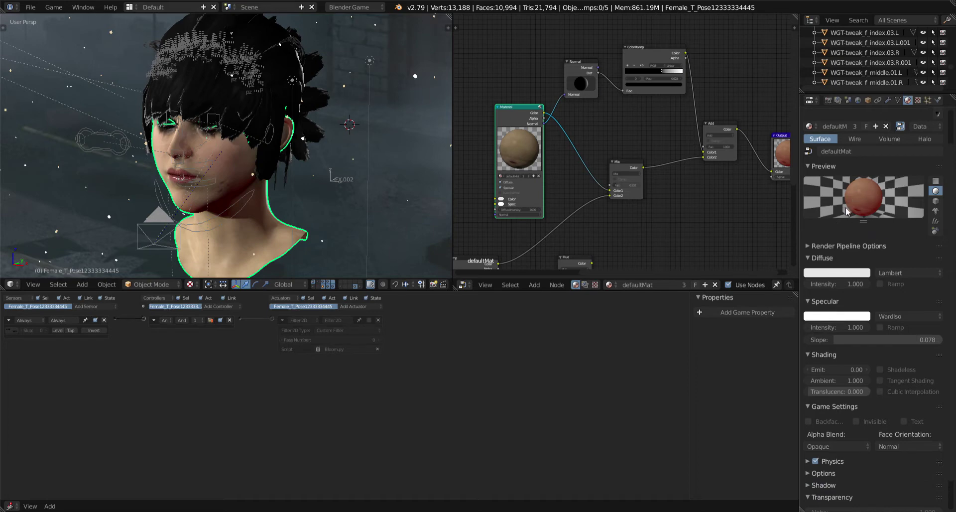
{"action": "middle_click_drag", "start_coordinate": [686, 212], "coordinate": [622, 212]}
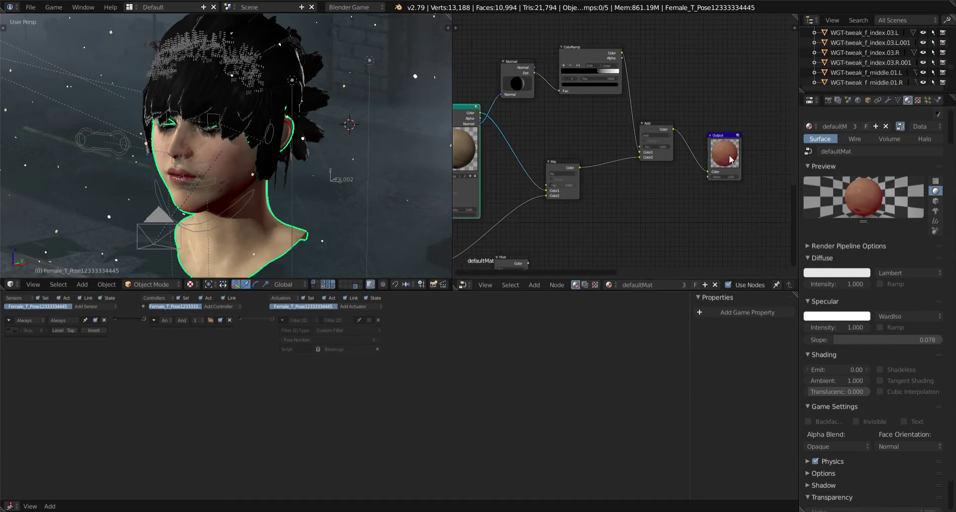
{"action": "key", "text": "Home"}
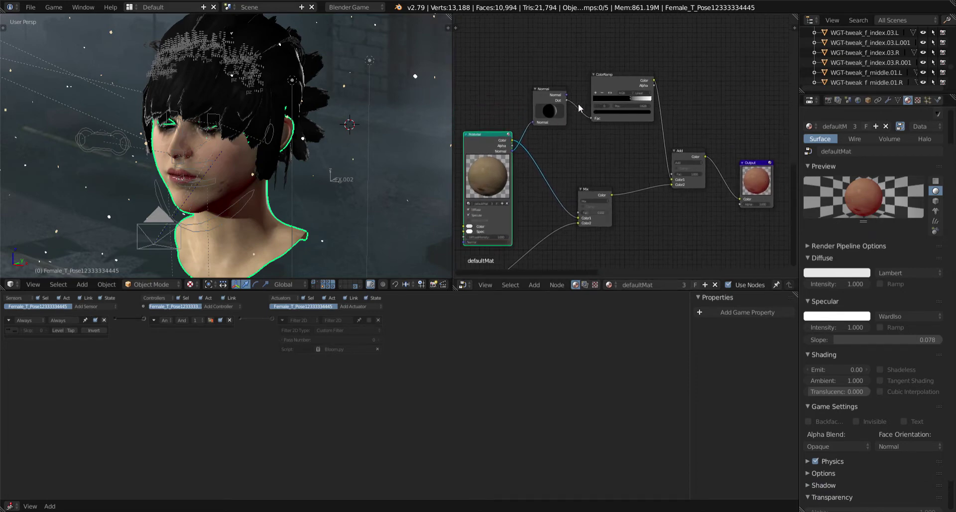
Step: Rotate the Normal node direction to brighten the face and nudge the ColorRamp stop
{"action": "left_click_drag", "start_coordinate": [551, 112], "coordinate": [542, 124]}
{"action": "scroll", "coordinate": [650, 130], "scroll_direction": "down", "scroll_amount": 2, "text": "ctrl"}
{"action": "left_click_drag", "start_coordinate": [601, 98], "coordinate": [605, 102]}
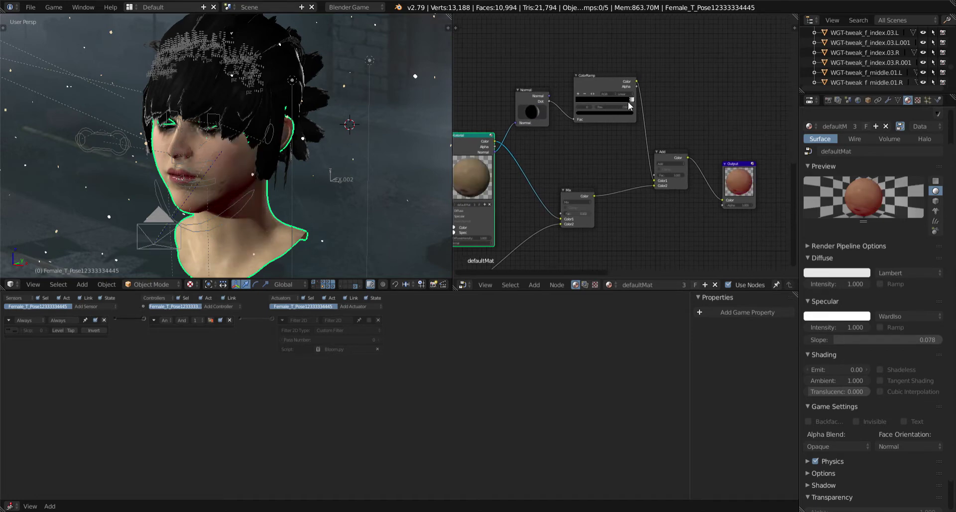
{"action": "scroll", "coordinate": [595, 165], "scroll_direction": "up", "scroll_amount": 3, "text": "ctrl"}
{"action": "scroll", "coordinate": [602, 167], "scroll_direction": "up", "scroll_amount": 3, "text": "ctrl"}
{"action": "scroll", "coordinate": [612, 172], "scroll_direction": "down", "scroll_amount": 4, "text": "shift"}
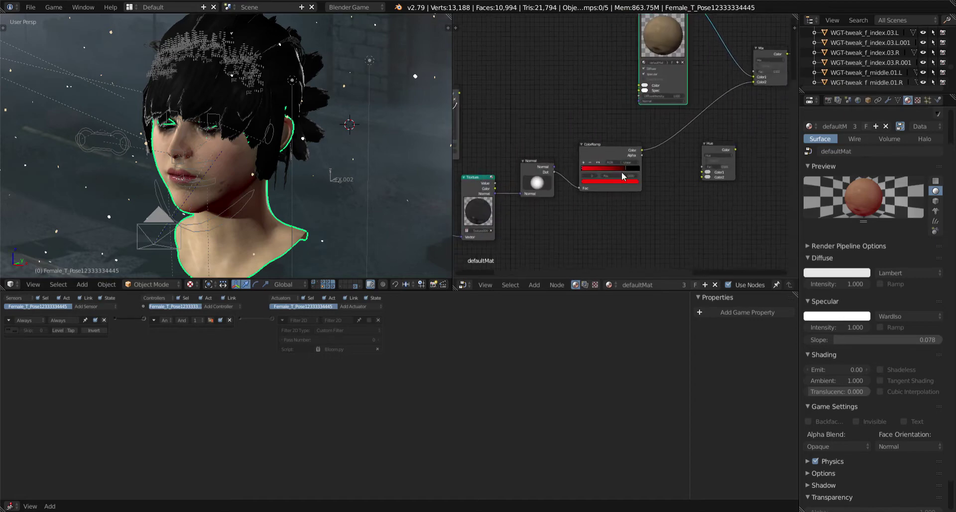
{"action": "scroll", "coordinate": [598, 184], "scroll_direction": "down", "scroll_amount": 6, "text": "ctrl"}
{"action": "scroll", "coordinate": [539, 183], "scroll_direction": "up", "scroll_amount": 1, "text": "shift"}
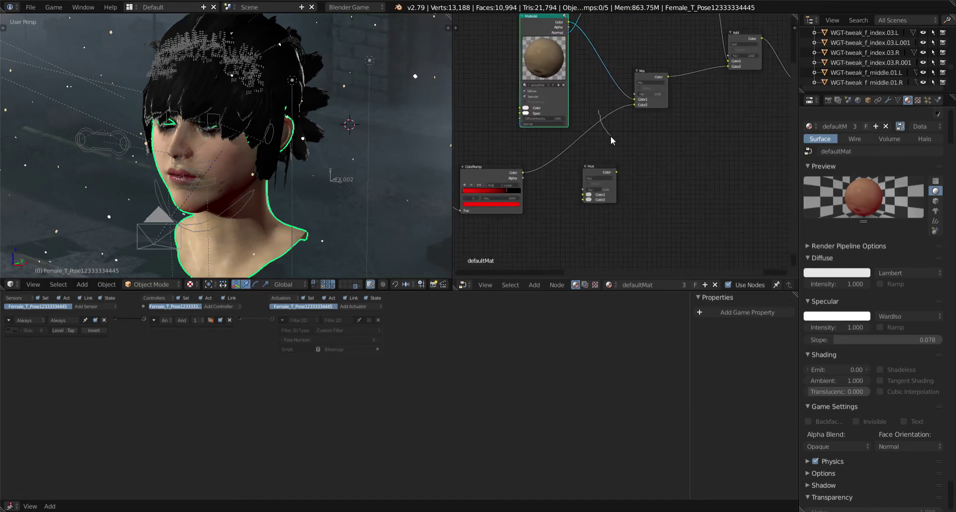
Step: Relink the ColorRamp Color output into the Mix node's second color input
{"action": "right_click_drag", "start_coordinate": [599, 110], "coordinate": [612, 141], "text": "ctrl"}
{"action": "left_click_drag", "start_coordinate": [522, 173], "coordinate": [635, 104]}
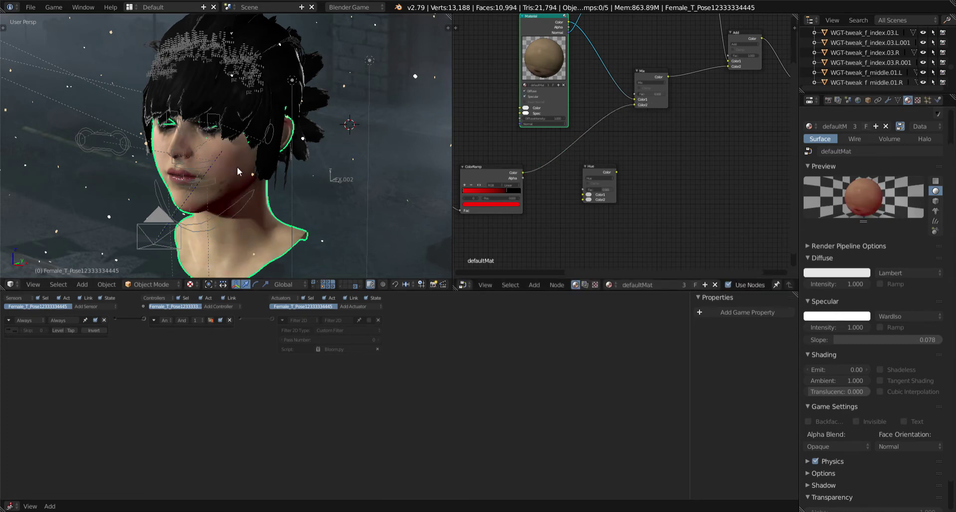
{"action": "middle_click_drag", "start_coordinate": [547, 211], "coordinate": [628, 116]}
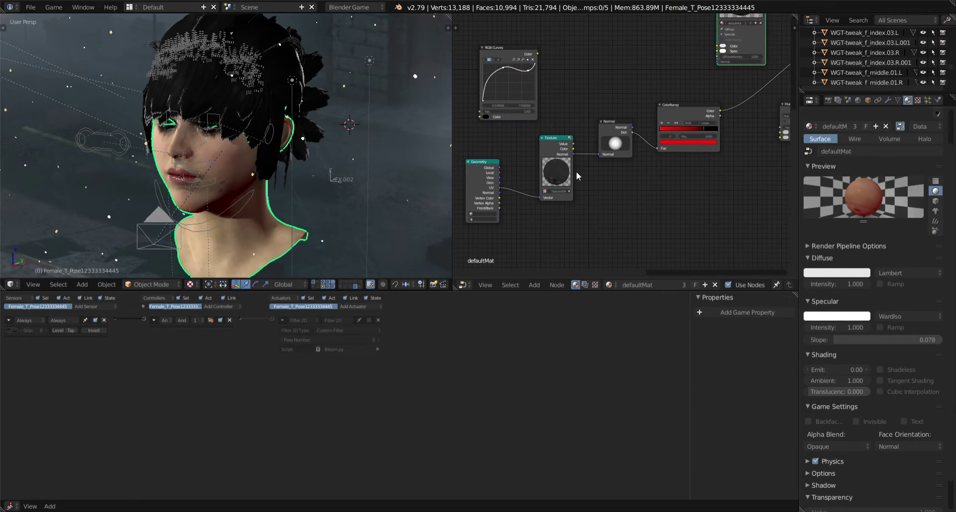
Step: Enlarge the skin texture preview and step through the SKIN_N, SKIN_S and SKIN_SSS_2 texture slots
{"action": "left_click", "coordinate": [919, 100]}
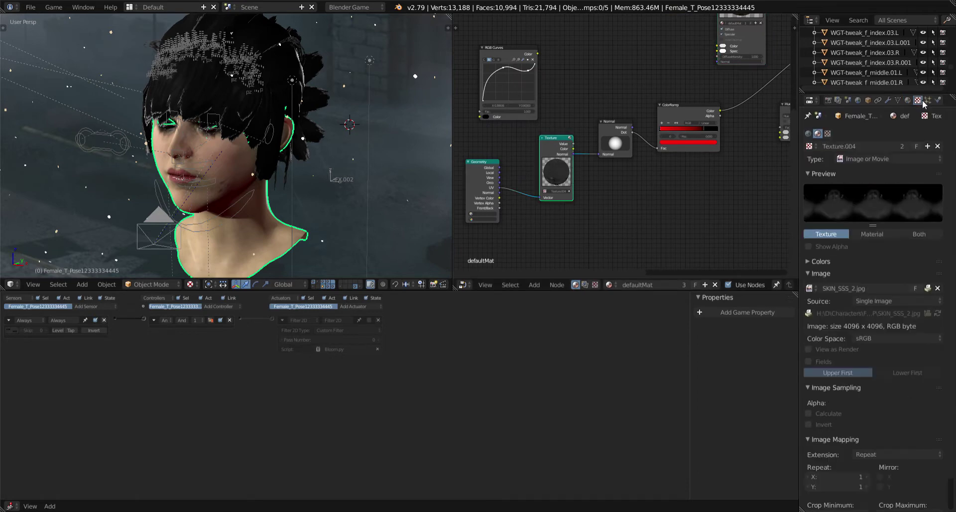
{"action": "left_click_drag", "start_coordinate": [869, 227], "coordinate": [880, 347]}
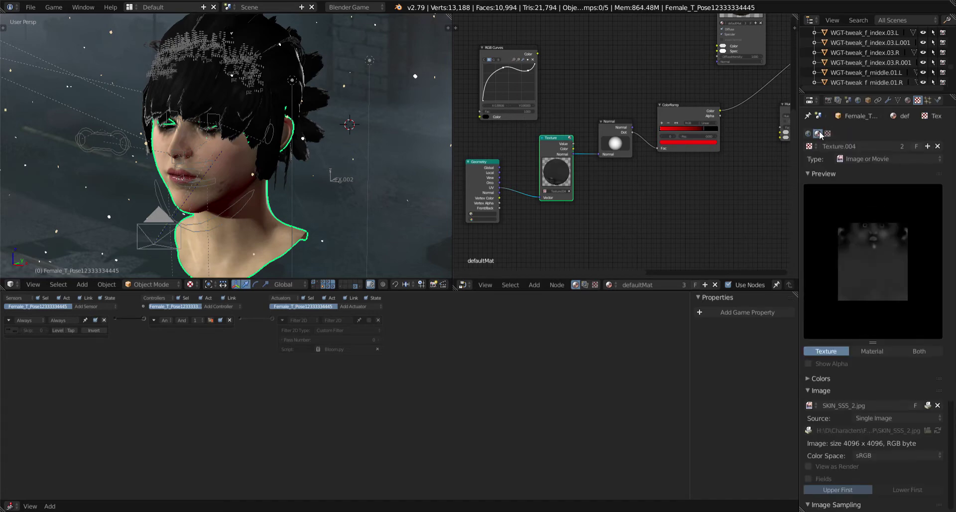
{"action": "middle_click_drag", "start_coordinate": [657, 165], "coordinate": [497, 263]}
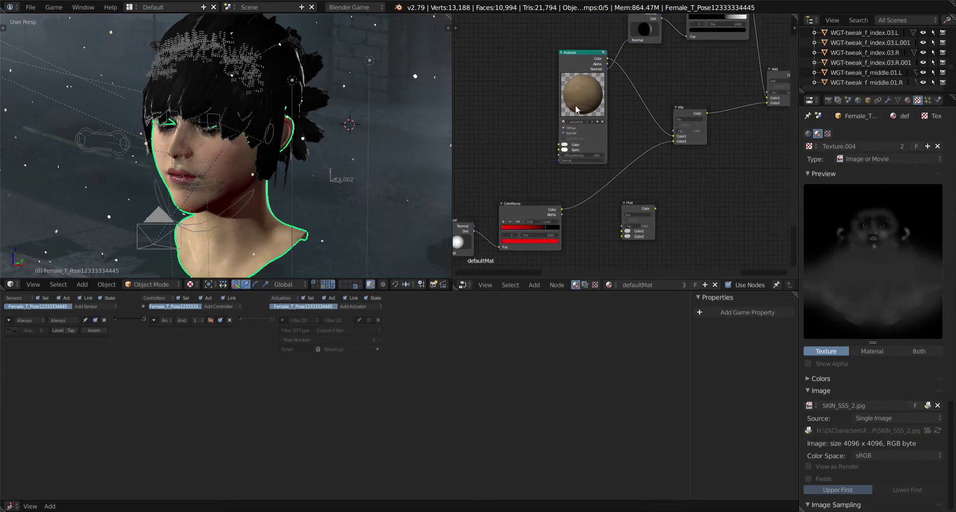
{"action": "left_click", "coordinate": [578, 106]}
{"action": "left_click", "coordinate": [827, 157]}
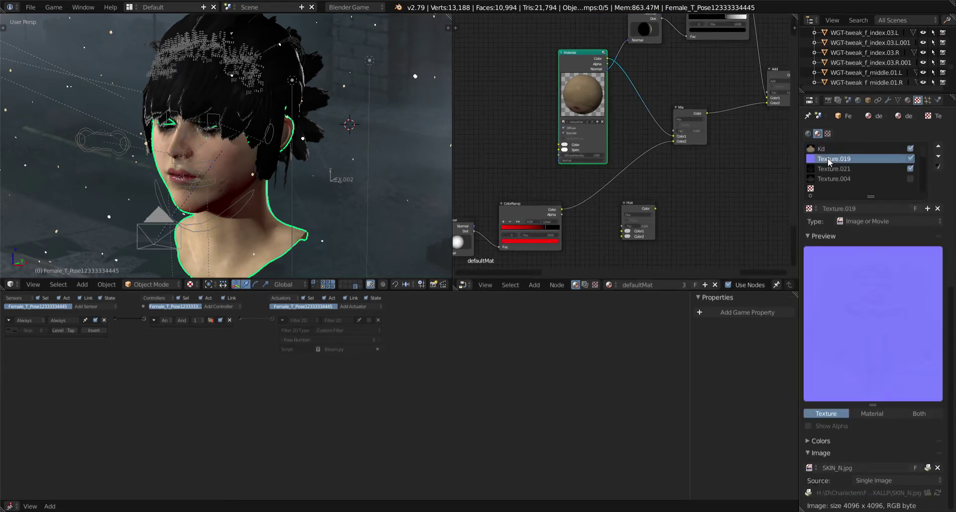
{"action": "left_click", "coordinate": [835, 169]}
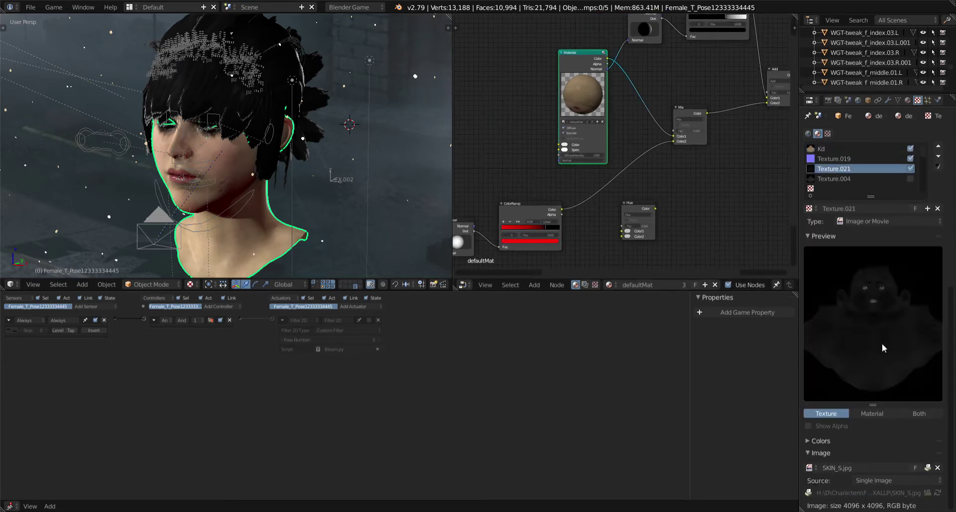
{"action": "left_click", "coordinate": [835, 179]}
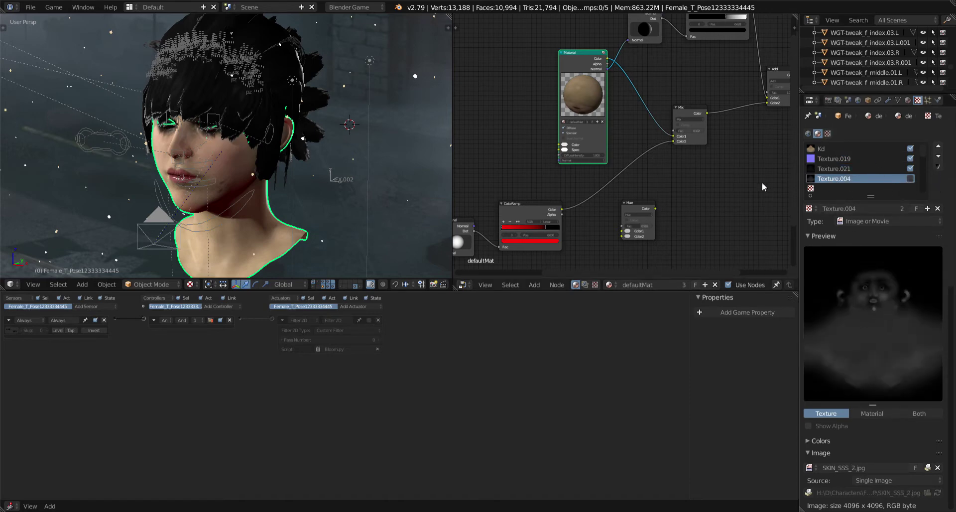
Step: Select the Texture node and pan across the Material, Mix, Add, Output, ColorRamp and Normal nodes
{"action": "middle_click_drag", "start_coordinate": [537, 212], "coordinate": [643, 170]}
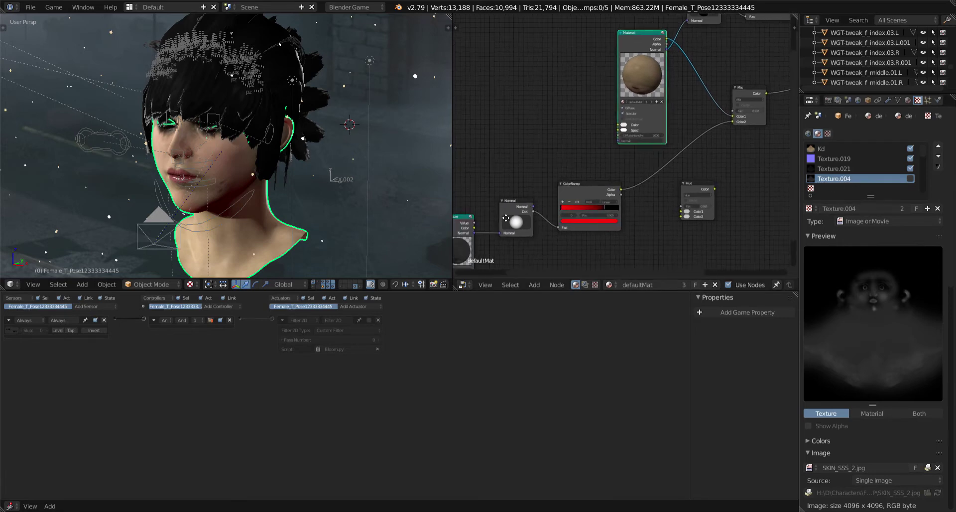
{"action": "left_click", "coordinate": [544, 209]}
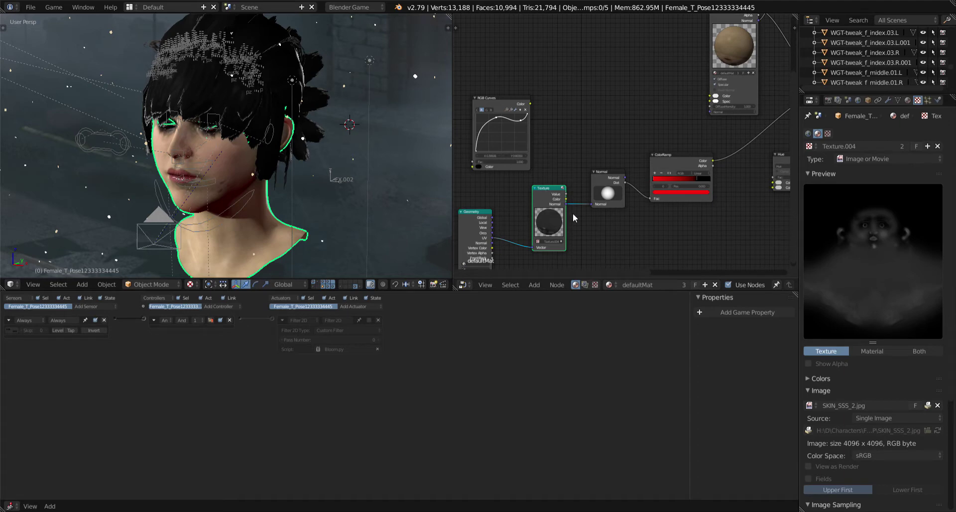
{"action": "middle_click_drag", "start_coordinate": [574, 217], "coordinate": [567, 201]}
{"action": "middle_click_drag", "start_coordinate": [644, 156], "coordinate": [719, 122]}
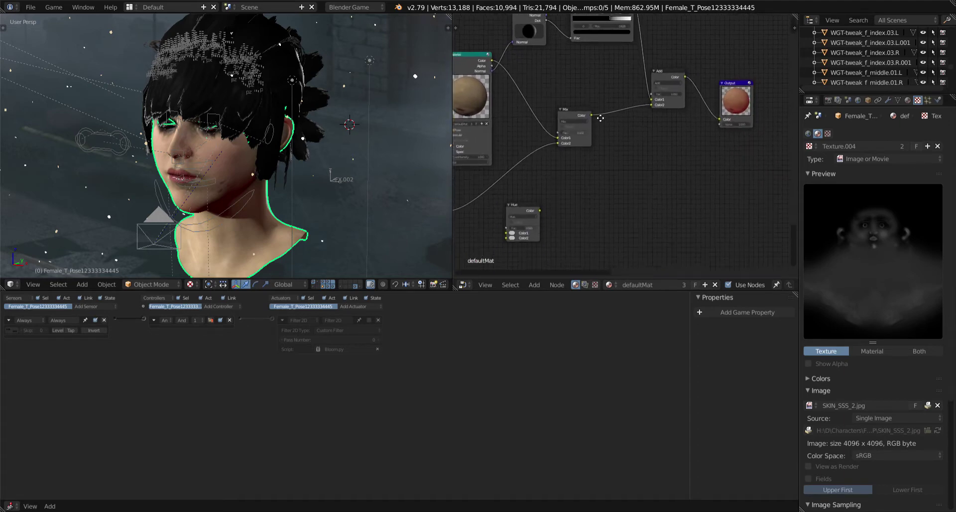
{"action": "scroll", "coordinate": [208, 126], "scroll_direction": "up", "scroll_amount": 3}
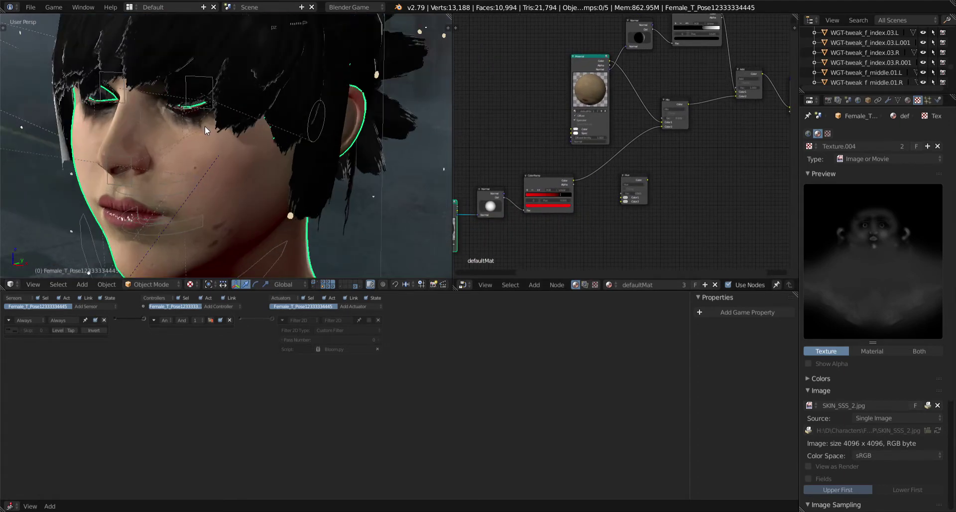
{"action": "scroll", "coordinate": [214, 145], "scroll_direction": "up", "scroll_amount": 3}
Step: Select the eye mesh and zoom the Node Editor onto its Material node
{"action": "scroll", "coordinate": [224, 164], "scroll_direction": "up", "scroll_amount": 3}
{"action": "right_click", "coordinate": [233, 184]}
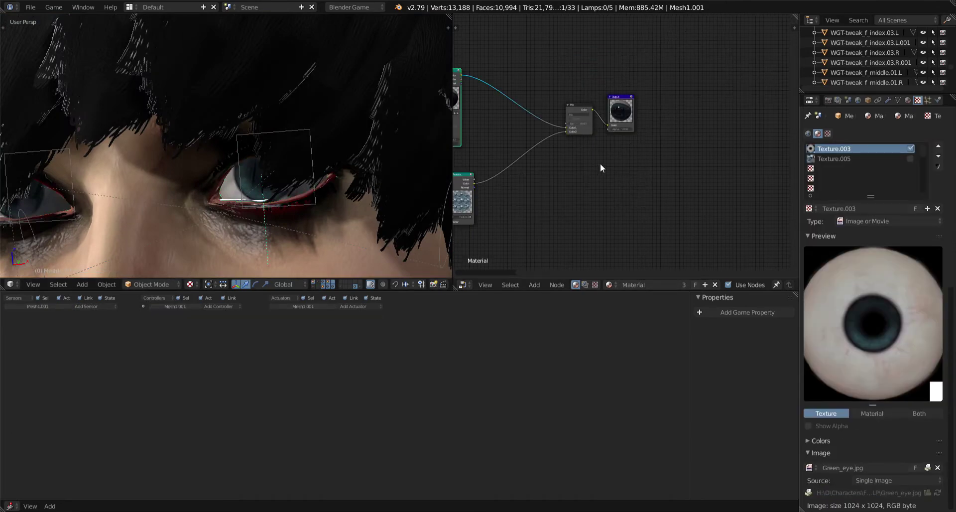
{"action": "middle_click_drag", "start_coordinate": [600, 163], "coordinate": [699, 167]}
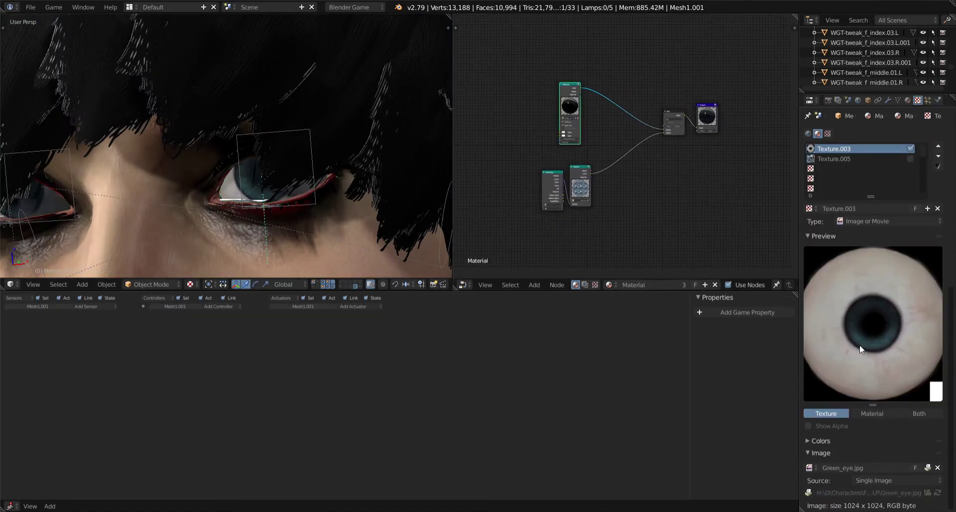
{"action": "middle_click_drag", "start_coordinate": [709, 178], "coordinate": [630, 227]}
{"action": "scroll", "coordinate": [630, 219], "scroll_direction": "up", "scroll_amount": 3}
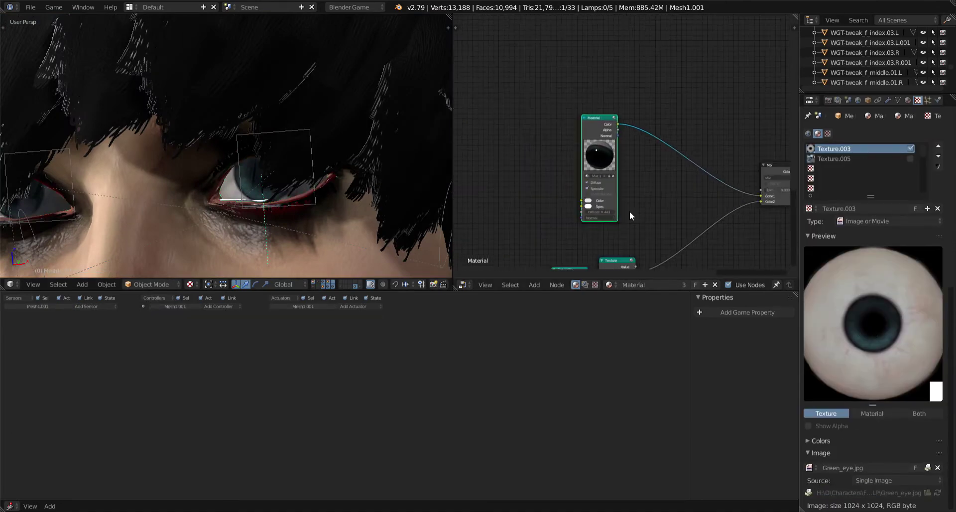
{"action": "scroll", "coordinate": [605, 196], "scroll_direction": "up", "scroll_amount": 2}
{"action": "middle_click_drag", "start_coordinate": [605, 196], "coordinate": [672, 215]}
{"action": "scroll", "coordinate": [626, 199], "scroll_direction": "up", "scroll_amount": 1}
{"action": "scroll", "coordinate": [684, 223], "scroll_direction": "up", "scroll_amount": 2}
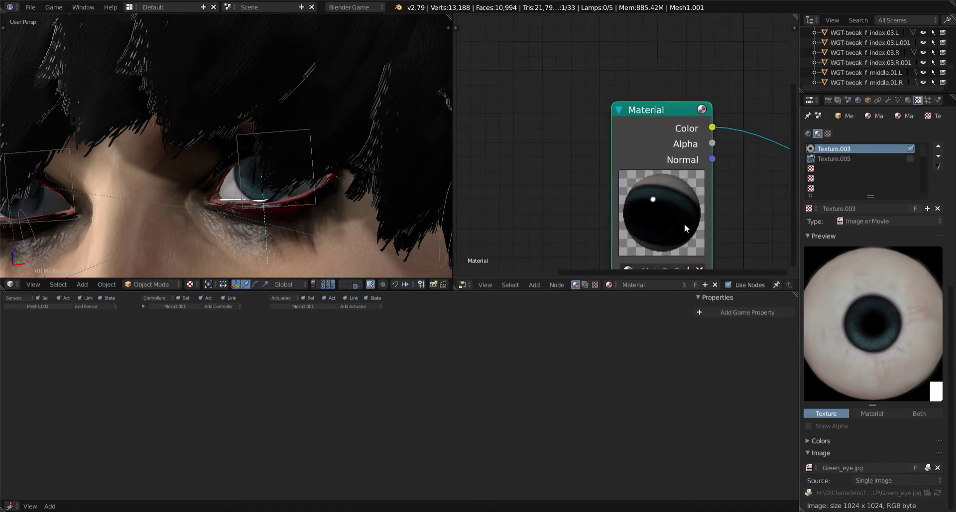
{"action": "scroll", "coordinate": [639, 165], "scroll_direction": "up", "scroll_amount": 2}
{"action": "scroll", "coordinate": [584, 165], "scroll_direction": "up", "scroll_amount": 2}
{"action": "scroll", "coordinate": [623, 156], "scroll_direction": "down", "scroll_amount": 2}
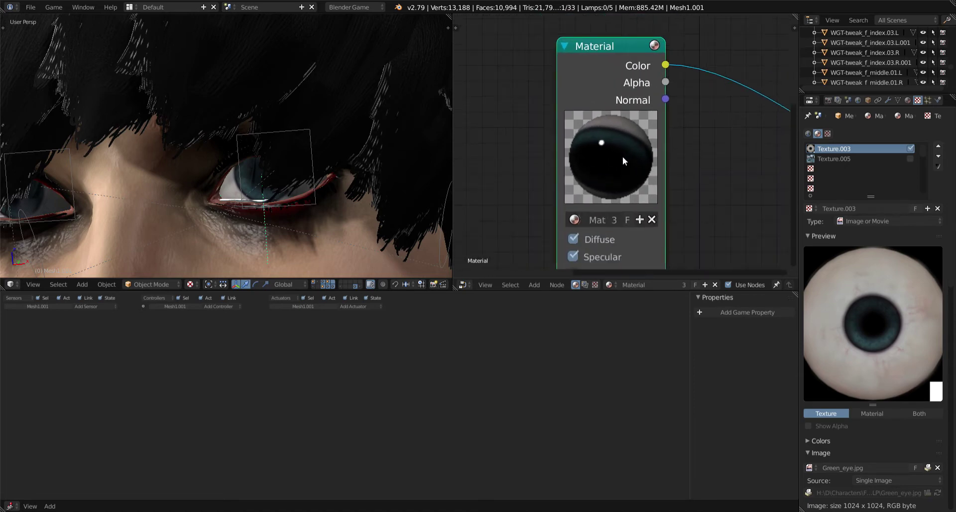
{"action": "scroll", "coordinate": [622, 157], "scroll_direction": "down", "scroll_amount": 2}
{"action": "scroll", "coordinate": [623, 156], "scroll_direction": "down", "scroll_amount": 1}
Step: Inspect the eye material's Mix, Output, Geometry and Texture nodes
{"action": "middle_click_drag", "start_coordinate": [732, 164], "coordinate": [616, 158]}
{"action": "scroll", "coordinate": [616, 159], "scroll_direction": "up", "scroll_amount": 2}
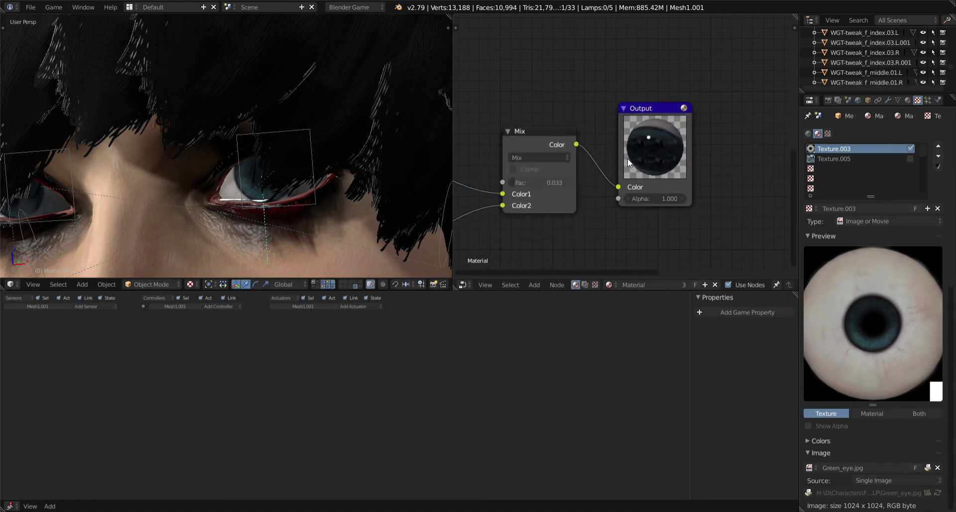
{"action": "scroll", "coordinate": [627, 158], "scroll_direction": "up", "scroll_amount": 2}
{"action": "scroll", "coordinate": [626, 152], "scroll_direction": "up", "scroll_amount": 2}
{"action": "scroll", "coordinate": [551, 160], "scroll_direction": "down", "scroll_amount": 3}
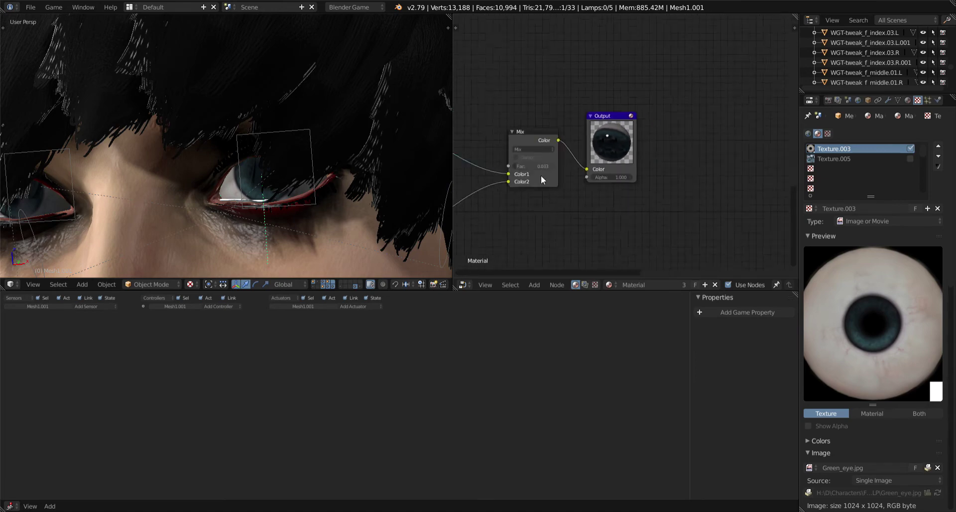
{"action": "middle_click_drag", "start_coordinate": [540, 176], "coordinate": [631, 181]}
{"action": "scroll", "coordinate": [611, 184], "scroll_direction": "up", "scroll_amount": 1}
{"action": "scroll", "coordinate": [626, 168], "scroll_direction": "up", "scroll_amount": 2}
{"action": "scroll", "coordinate": [625, 167], "scroll_direction": "up", "scroll_amount": 2}
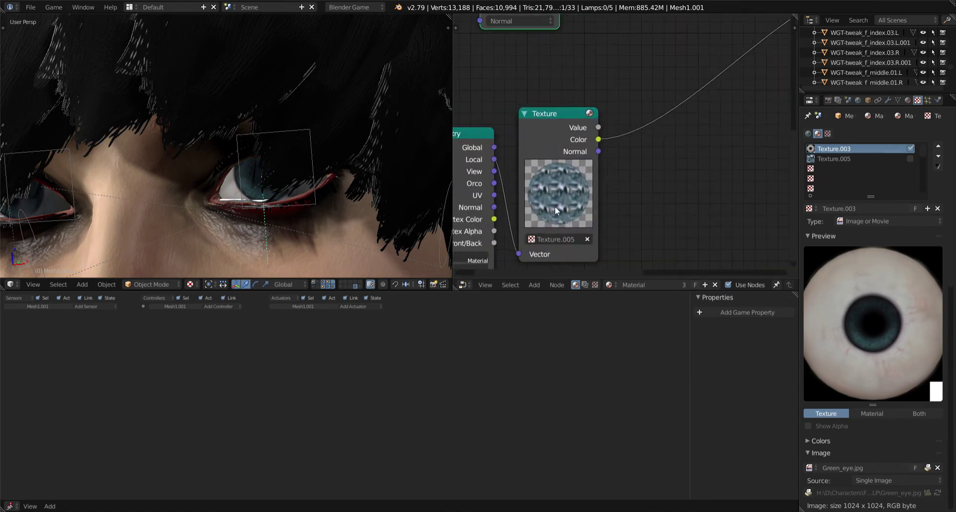
Step: Bring the Geometry-fed Texture.005 node into view and zoom the 3D view onto the iris
{"action": "middle_click_drag", "start_coordinate": [541, 193], "coordinate": [603, 167]}
{"action": "left_click_drag", "start_coordinate": [497, 106], "coordinate": [473, 110]}
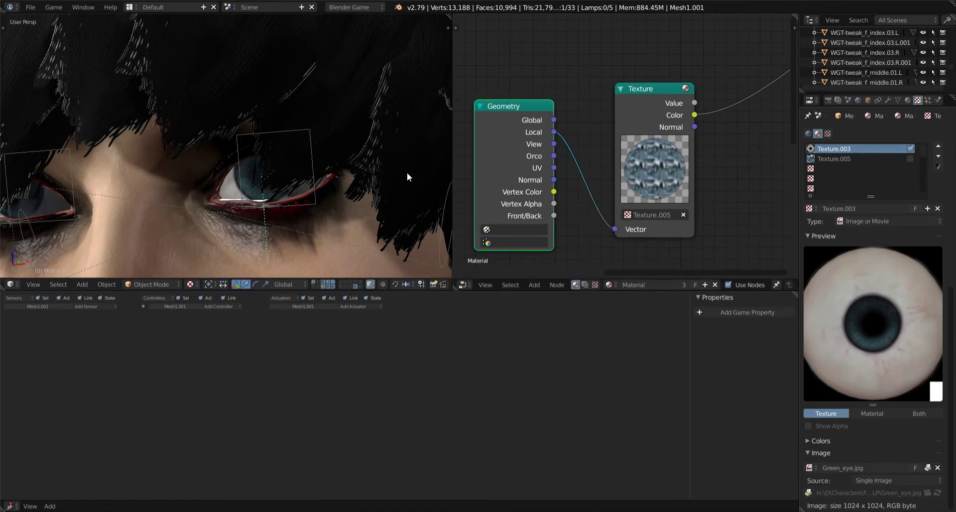
{"action": "scroll", "coordinate": [311, 177], "scroll_direction": "up", "scroll_amount": 3}
{"action": "mouse_move", "coordinate": [311, 177]}
{"action": "middle_mouse_down", "text": "shift"}
{"action": "mouse_move", "coordinate": [207, 147]}
{"action": "mouse_move", "coordinate": [241, 143]}
{"action": "mouse_move", "coordinate": [227, 152]}
{"action": "middle_mouse_up", "text": "shift"}
{"action": "scroll", "coordinate": [242, 148], "scroll_direction": "up", "scroll_amount": 3}
{"action": "scroll", "coordinate": [248, 148], "scroll_direction": "up", "scroll_amount": 1}
Step: Link the Material colour straight to Output, bypassing the Mix node, to preview the eye
{"action": "scroll", "coordinate": [679, 147], "scroll_direction": "down", "scroll_amount": 3}
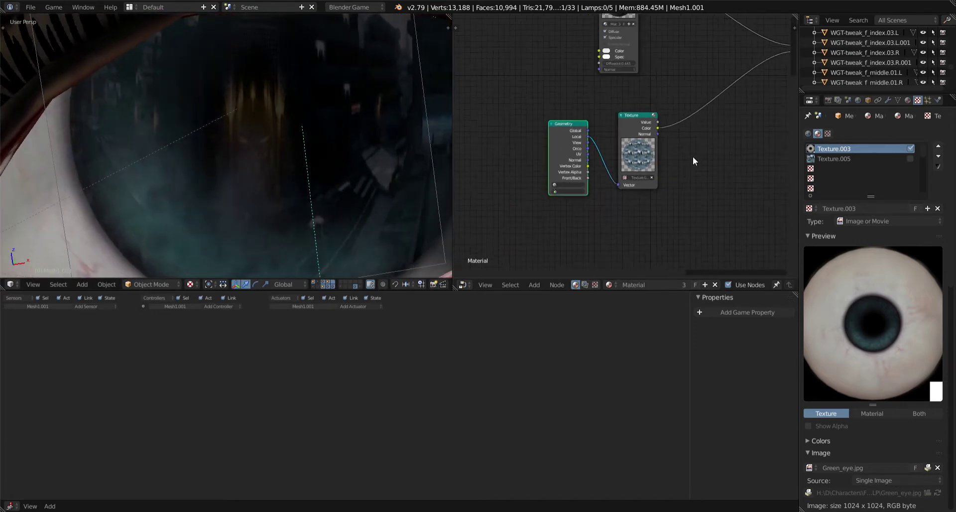
{"action": "middle_click_drag", "start_coordinate": [692, 156], "coordinate": [601, 175]}
{"action": "scroll", "coordinate": [590, 184], "scroll_direction": "up", "scroll_amount": 1}
{"action": "scroll", "coordinate": [589, 183], "scroll_direction": "up", "scroll_amount": 2}
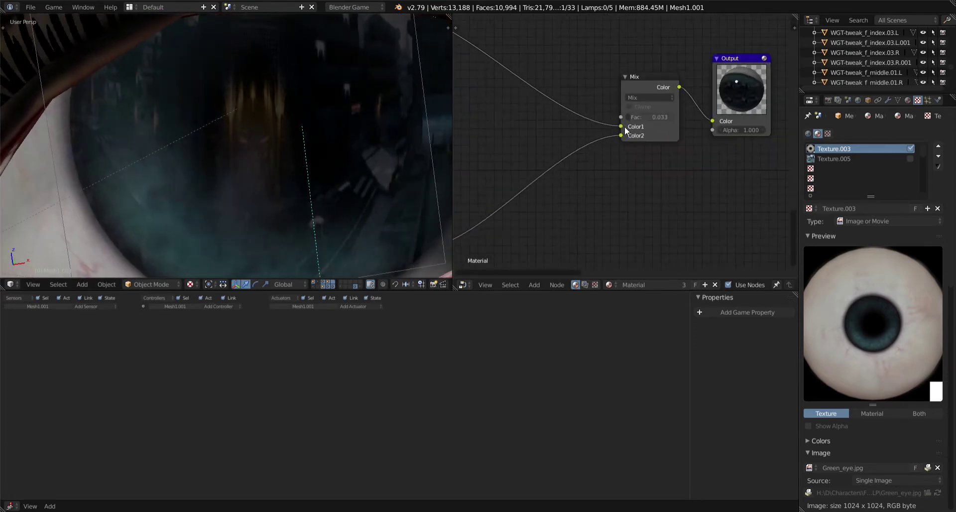
{"action": "left_click_drag", "start_coordinate": [624, 127], "coordinate": [716, 121]}
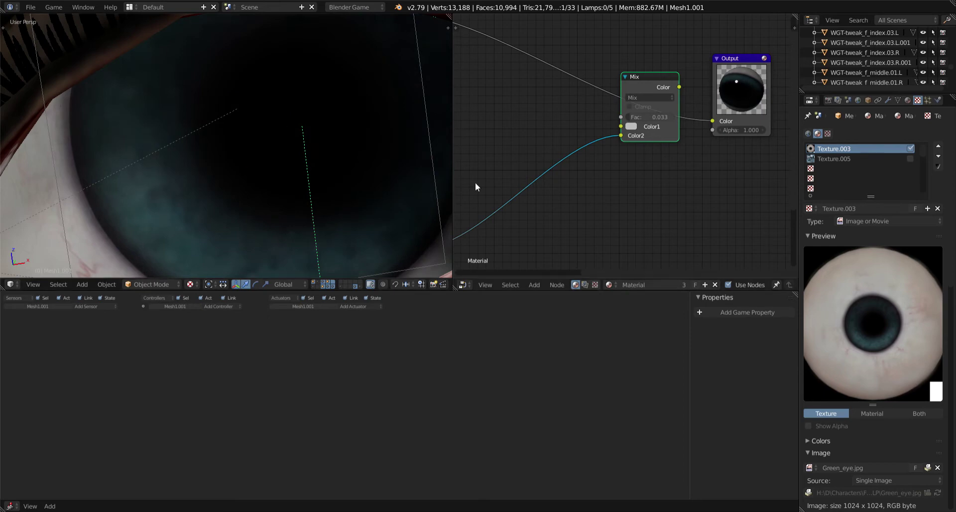
Step: Relink Material Color into Mix Color1 and Mix Color into Output Color
{"action": "scroll", "coordinate": [596, 111], "scroll_direction": "down", "scroll_amount": 1}
{"action": "middle_click_drag", "start_coordinate": [596, 111], "coordinate": [691, 149]}
{"action": "left_click_drag", "start_coordinate": [707, 117], "coordinate": [689, 116]}
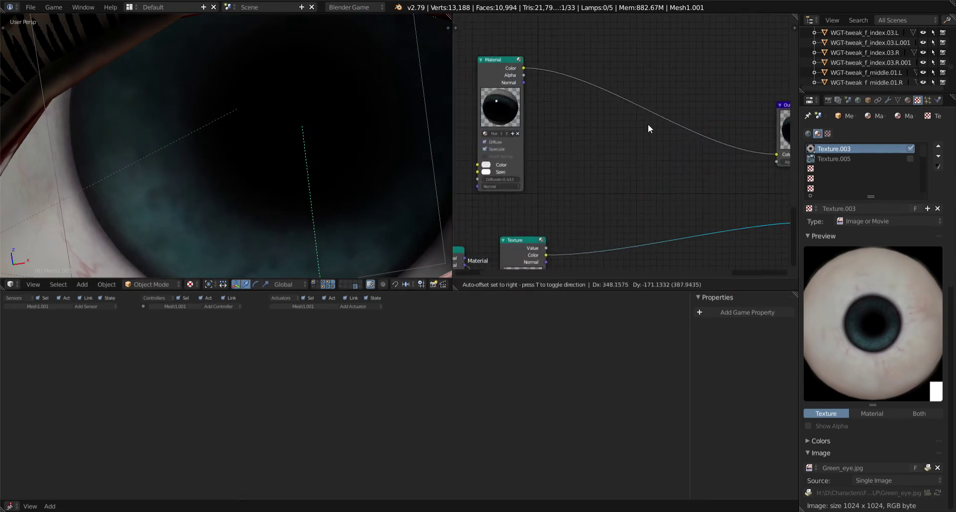
{"action": "left_click_drag", "start_coordinate": [519, 70], "coordinate": [606, 112]}
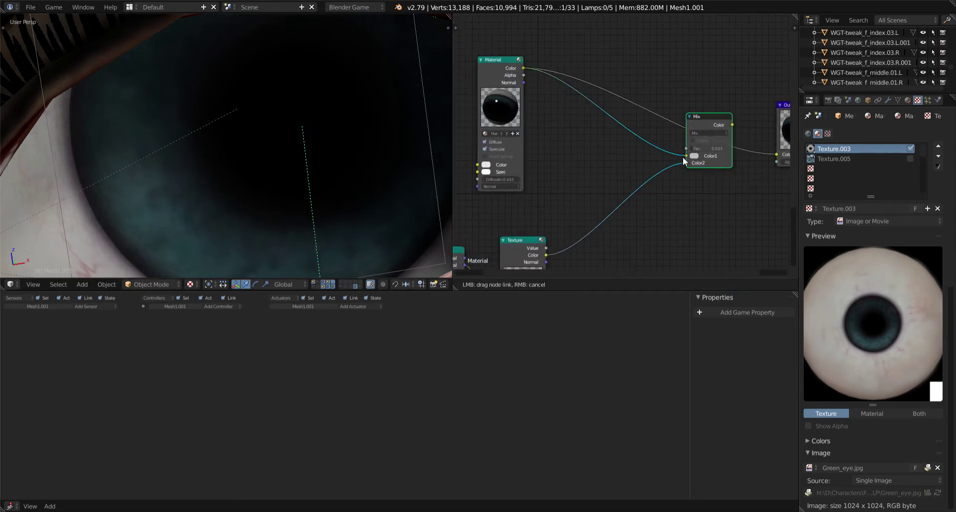
{"action": "left_click_drag", "start_coordinate": [683, 157], "coordinate": [687, 156]}
{"action": "middle_click_drag", "start_coordinate": [737, 128], "coordinate": [647, 133]}
{"action": "left_click_drag", "start_coordinate": [643, 130], "coordinate": [687, 160]}
{"action": "scroll", "coordinate": [291, 183], "scroll_direction": "down", "scroll_amount": 5}
Step: Select the hair mesh, frame its Material.002 nodes and drag the Normal sphere to a new light direction
{"action": "scroll", "coordinate": [270, 200], "scroll_direction": "down", "scroll_amount": 3}
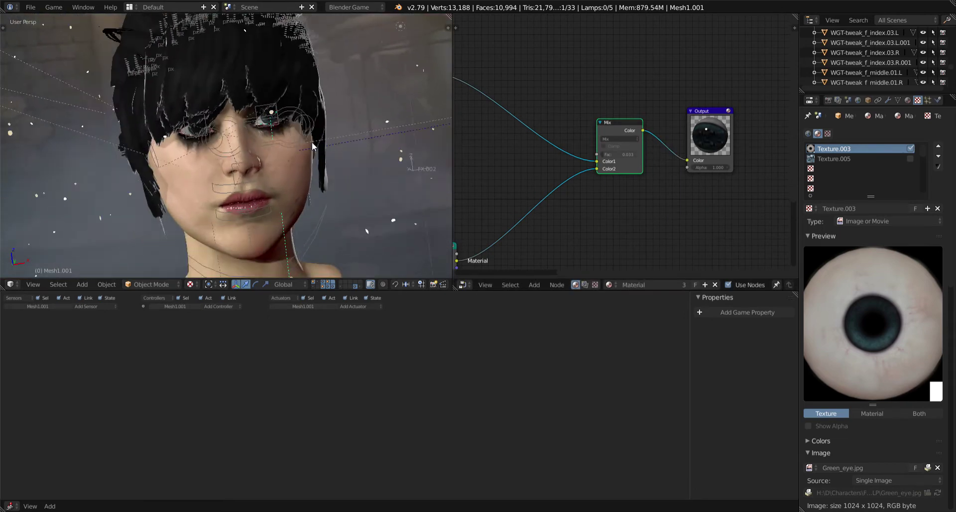
{"action": "mouse_move", "coordinate": [270, 199]}
{"action": "middle_mouse_down"}
{"action": "mouse_move", "coordinate": [276, 142]}
{"action": "mouse_move", "coordinate": [298, 148]}
{"action": "mouse_move", "coordinate": [259, 179]}
{"action": "middle_mouse_up"}
{"action": "right_click", "coordinate": [258, 179]}
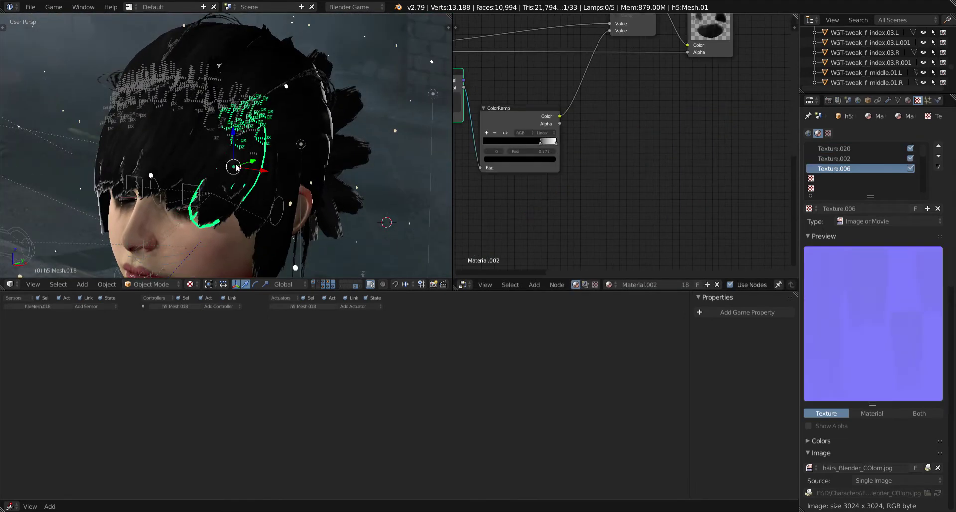
{"action": "scroll", "coordinate": [641, 215], "scroll_direction": "up", "scroll_amount": 3}
{"action": "scroll", "coordinate": [615, 199], "scroll_direction": "down", "scroll_amount": 2}
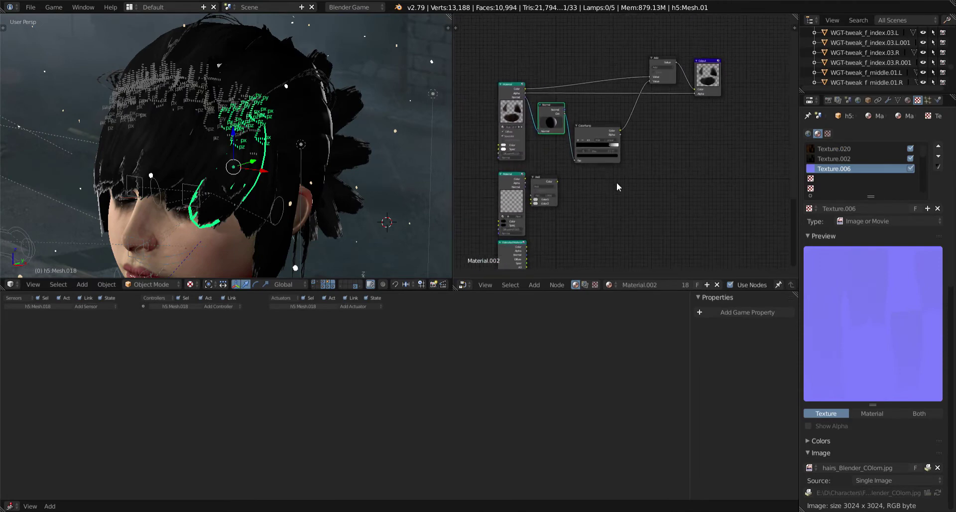
{"action": "middle_click_drag", "start_coordinate": [619, 186], "coordinate": [613, 160]}
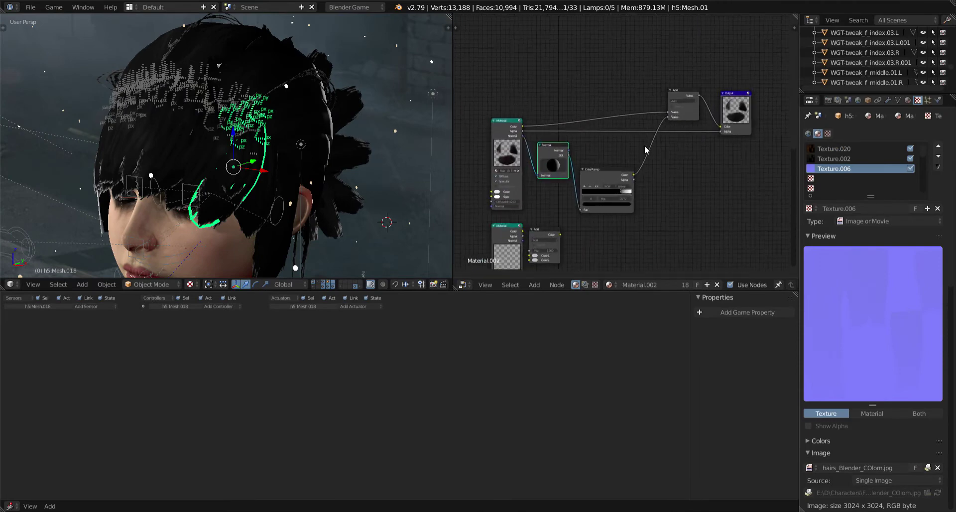
{"action": "scroll", "coordinate": [645, 145], "scroll_direction": "up", "scroll_amount": 2}
{"action": "middle_click_drag", "start_coordinate": [660, 158], "coordinate": [654, 156]}
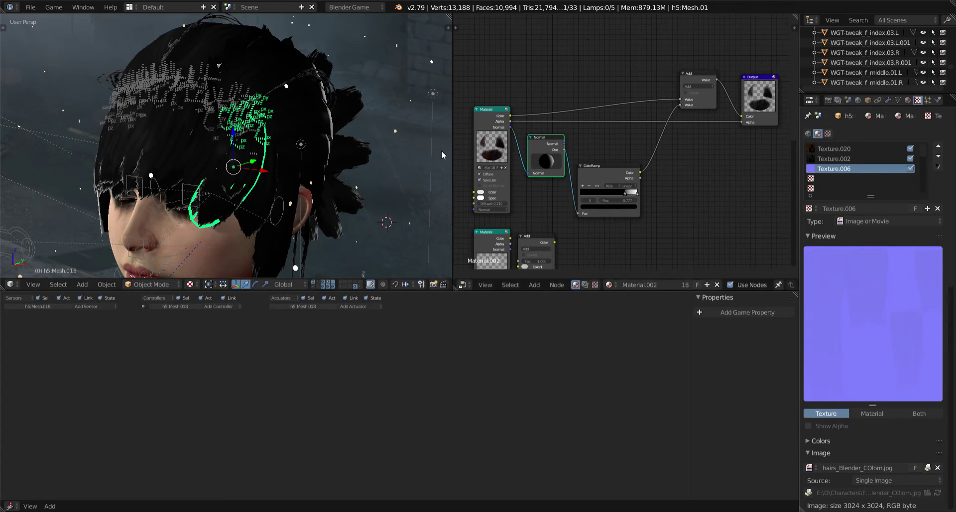
{"action": "left_click_drag", "start_coordinate": [541, 159], "coordinate": [621, 183]}
{"action": "mouse_move", "coordinate": [241, 202]}
{"action": "middle_mouse_down"}
{"action": "mouse_move", "coordinate": [235, 181]}
{"action": "mouse_move", "coordinate": [230, 189]}
{"action": "mouse_move", "coordinate": [233, 169]}
{"action": "mouse_move", "coordinate": [271, 163]}
{"action": "mouse_move", "coordinate": [288, 215]}
{"action": "middle_mouse_up"}
Step: Select the jaw_master bone and rotate it to test the jaw
{"action": "right_click", "coordinate": [316, 163]}
{"action": "middle_click_drag", "start_coordinate": [317, 163], "coordinate": [296, 201]}
{"action": "key", "text": "r"}
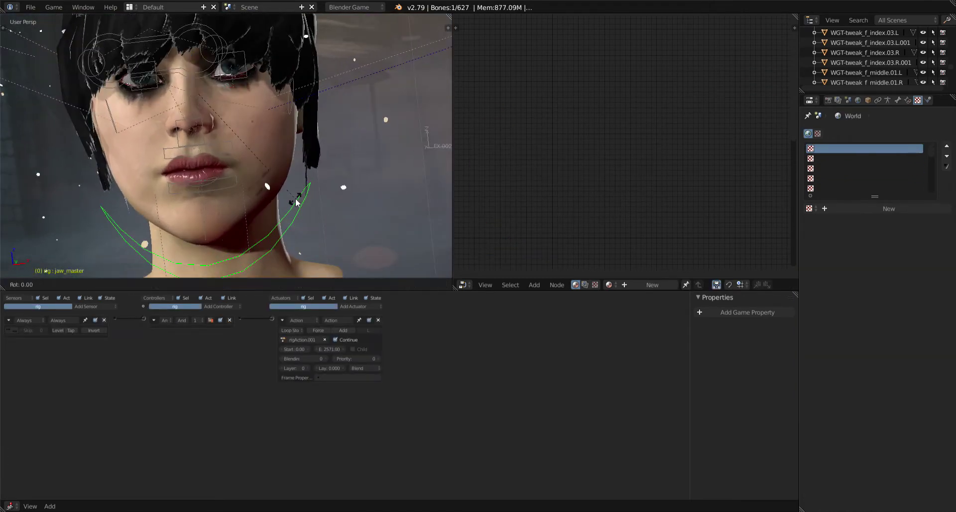
{"action": "left_click", "coordinate": [274, 186]}
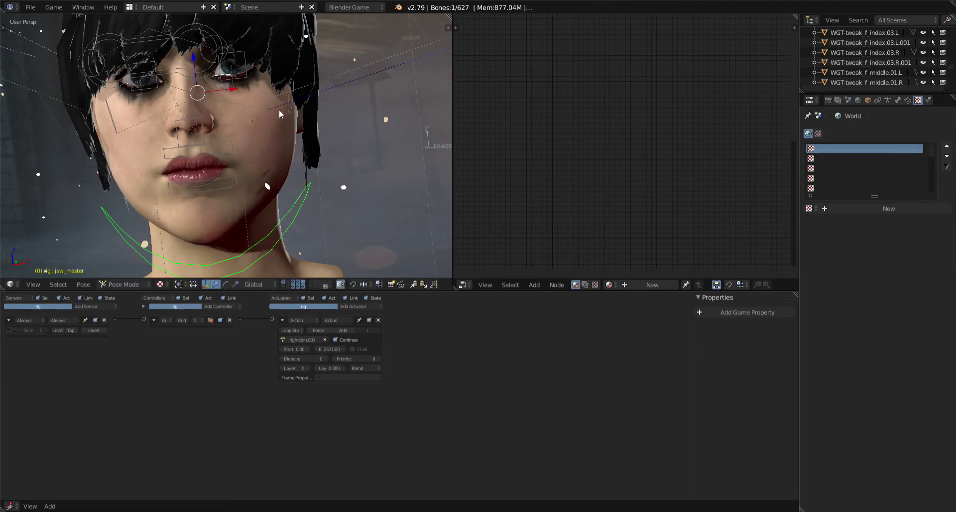
{"action": "middle_click_drag", "start_coordinate": [273, 186], "coordinate": [199, 97]}
{"action": "scroll", "coordinate": [258, 109], "scroll_direction": "up", "scroll_amount": 5}
Step: Move the jaw_master bone to a new position, then select the thin eyelid-edge mesh
{"action": "key", "text": "g"}
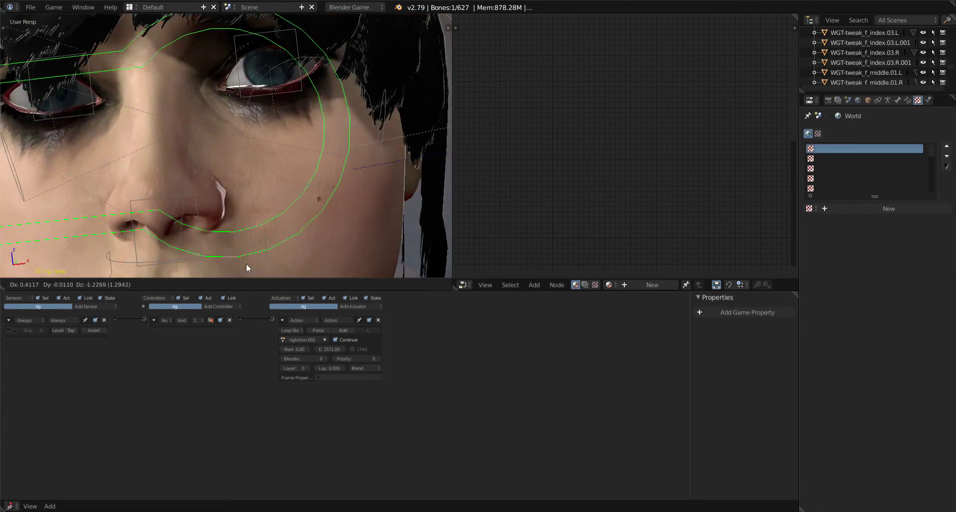
{"action": "left_click", "coordinate": [323, 160]}
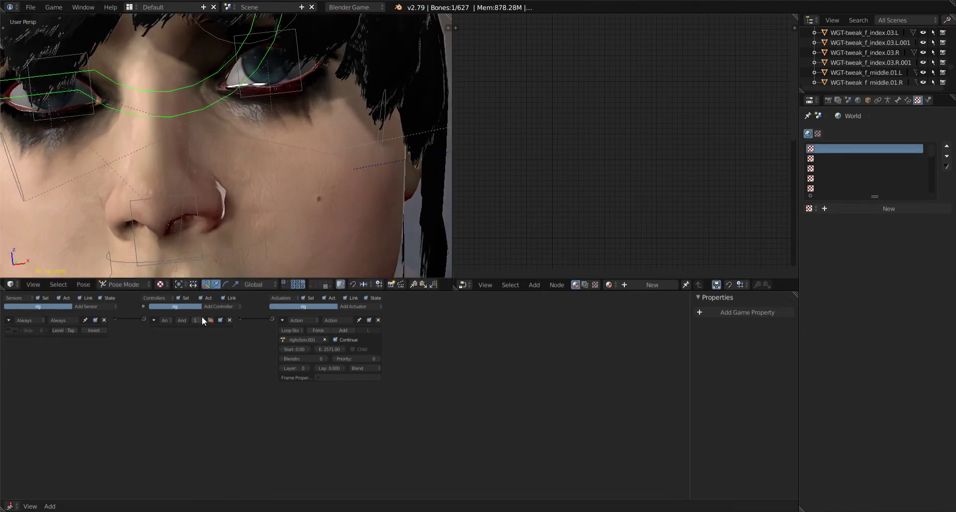
{"action": "scroll", "coordinate": [316, 157], "scroll_direction": "up", "scroll_amount": 3}
{"action": "scroll", "coordinate": [288, 157], "scroll_direction": "up", "scroll_amount": 4}
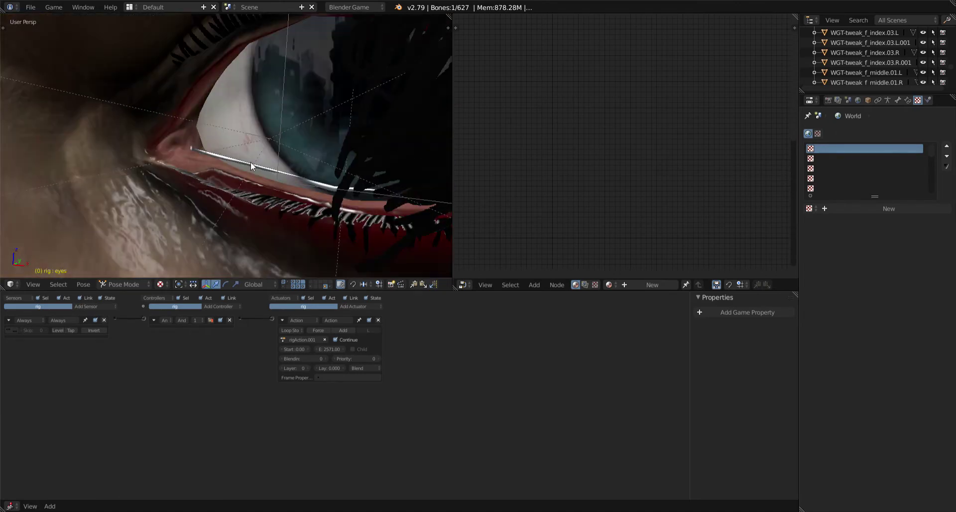
{"action": "right_click", "coordinate": [248, 168]}
{"action": "scroll", "coordinate": [248, 167], "scroll_direction": "down", "scroll_amount": 5}
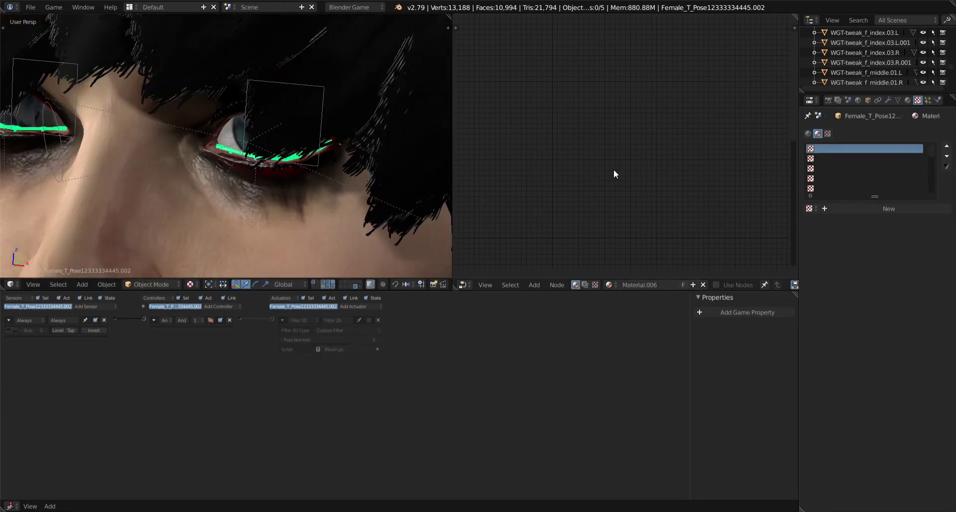
Step: Show Material.006's Minnaert diffuse and WardIso specular settings, then view the head in three-quarter
{"action": "left_click", "coordinate": [908, 100]}
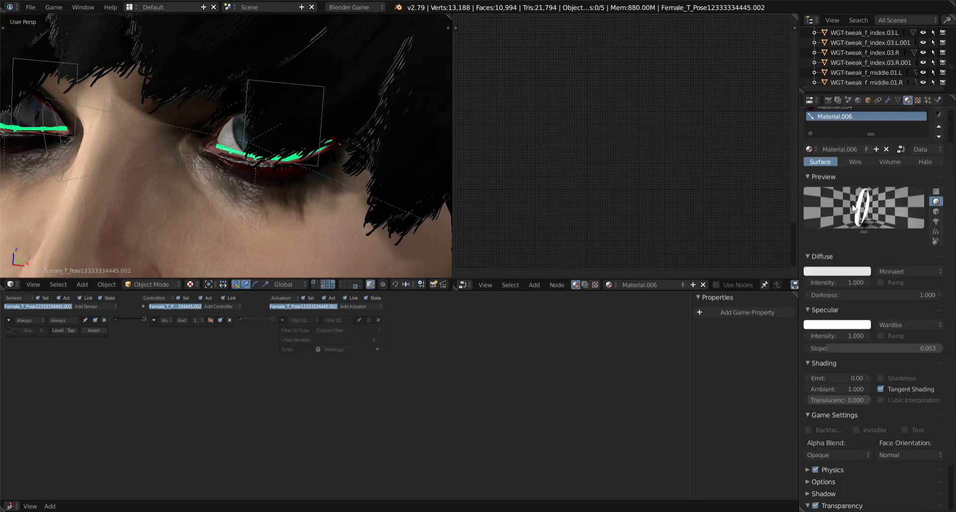
{"action": "scroll", "coordinate": [382, 162], "scroll_direction": "up", "scroll_amount": 3}
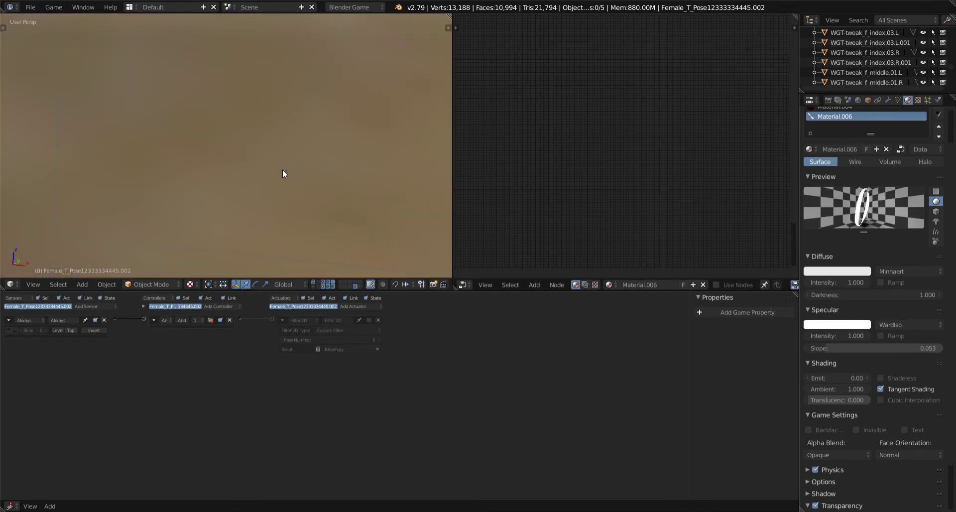
{"action": "scroll", "coordinate": [282, 169], "scroll_direction": "up", "scroll_amount": 4}
{"action": "scroll", "coordinate": [289, 184], "scroll_direction": "up", "scroll_amount": 1}
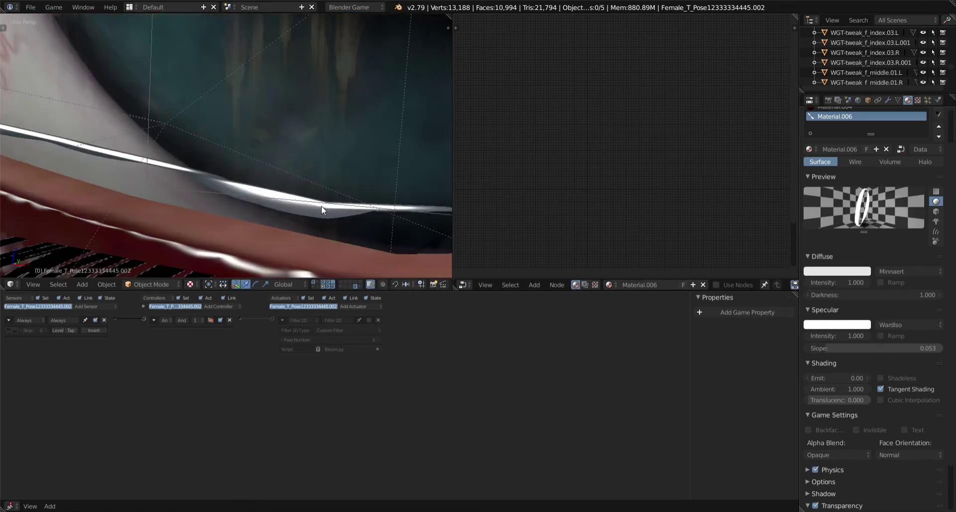
{"action": "scroll", "coordinate": [319, 202], "scroll_direction": "down", "scroll_amount": 3}
{"action": "scroll", "coordinate": [298, 196], "scroll_direction": "down", "scroll_amount": 1}
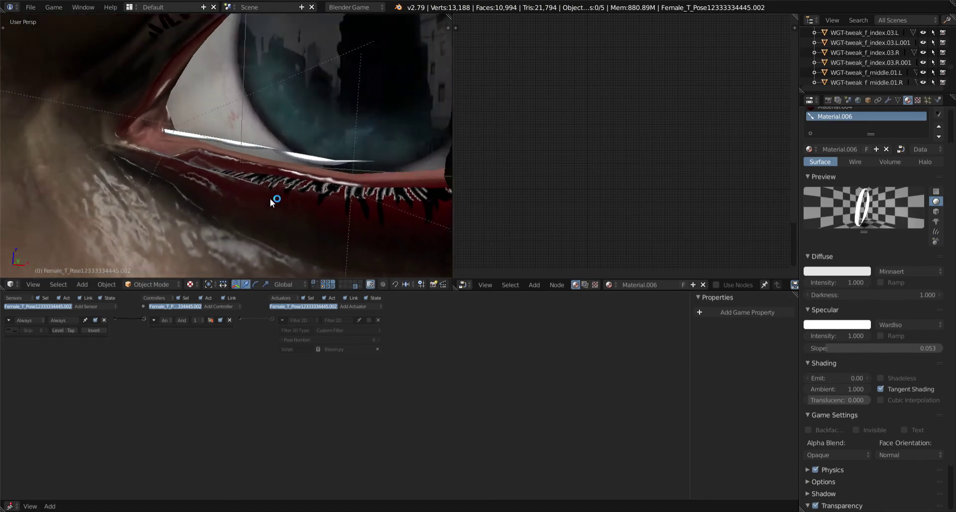
{"action": "scroll", "coordinate": [273, 196], "scroll_direction": "down", "scroll_amount": 1}
{"action": "scroll", "coordinate": [265, 196], "scroll_direction": "down", "scroll_amount": 1}
{"action": "scroll", "coordinate": [270, 197], "scroll_direction": "down", "scroll_amount": 3}
{"action": "scroll", "coordinate": [270, 184], "scroll_direction": "down", "scroll_amount": 5}
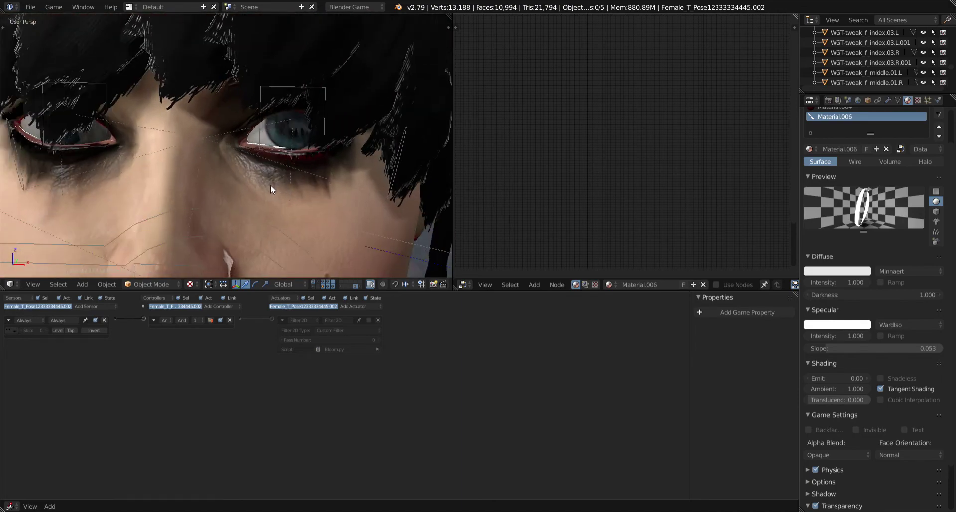
{"action": "scroll", "coordinate": [270, 189], "scroll_direction": "down", "scroll_amount": 5}
{"action": "mouse_move", "coordinate": [261, 184]}
{"action": "middle_mouse_down"}
{"action": "mouse_move", "coordinate": [282, 127]}
{"action": "mouse_move", "coordinate": [268, 187]}
{"action": "mouse_move", "coordinate": [310, 190]}
{"action": "mouse_move", "coordinate": [284, 199]}
{"action": "mouse_move", "coordinate": [304, 199]}
{"action": "mouse_move", "coordinate": [338, 241]}
{"action": "mouse_move", "coordinate": [315, 215]}
{"action": "mouse_move", "coordinate": [316, 140]}
{"action": "mouse_move", "coordinate": [290, 162]}
{"action": "middle_mouse_up"}
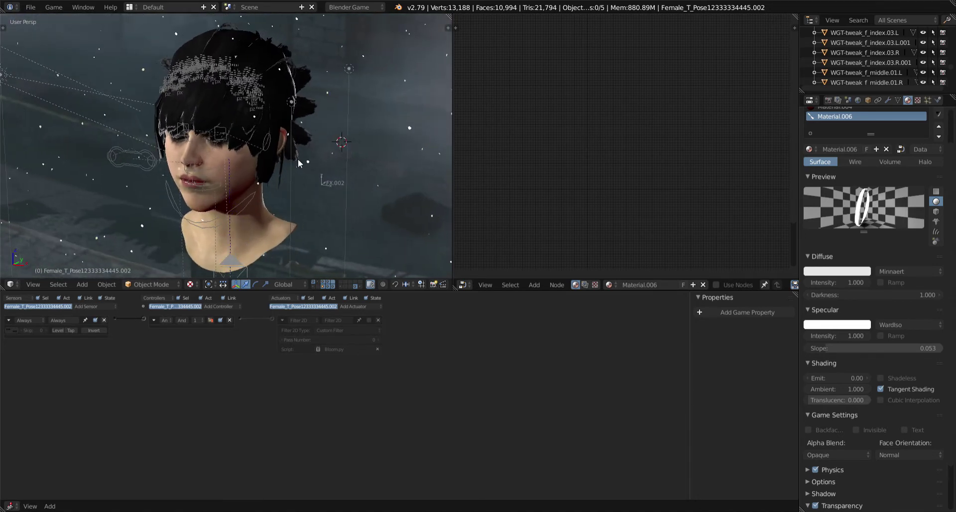
Step: Run the game from the maximized camera view, then stop it and restore the layout
{"action": "key", "text": "shift+space"}
{"action": "key", "text": "KP_0"}
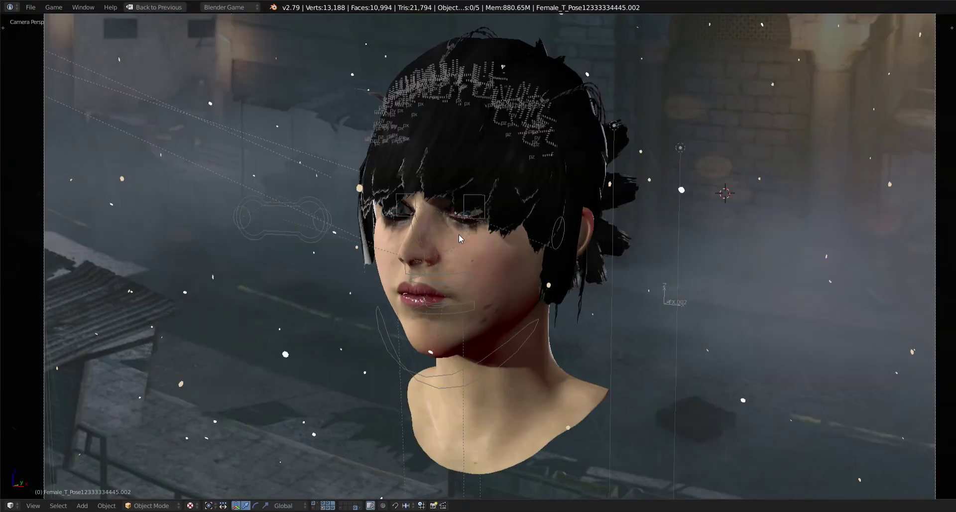
{"action": "key", "text": "p"}
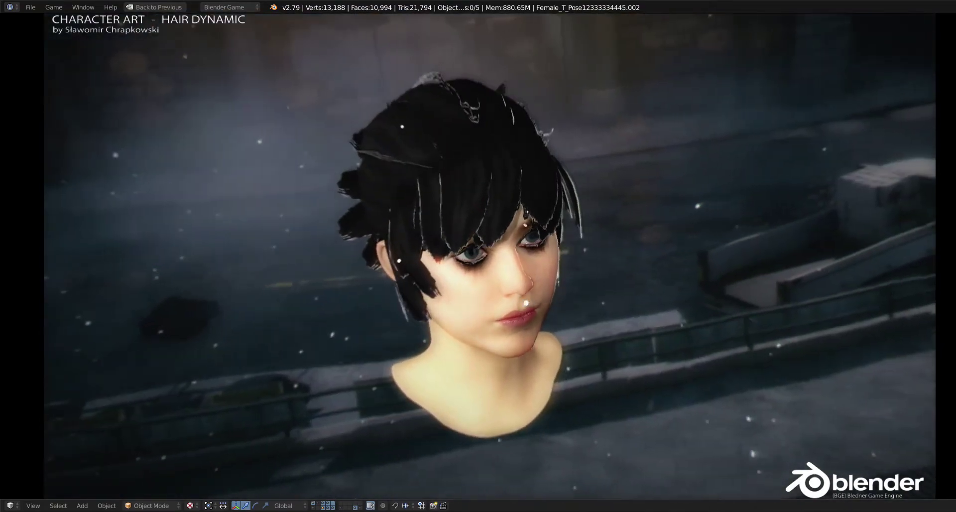
{"action": "key", "text": "Escape"}
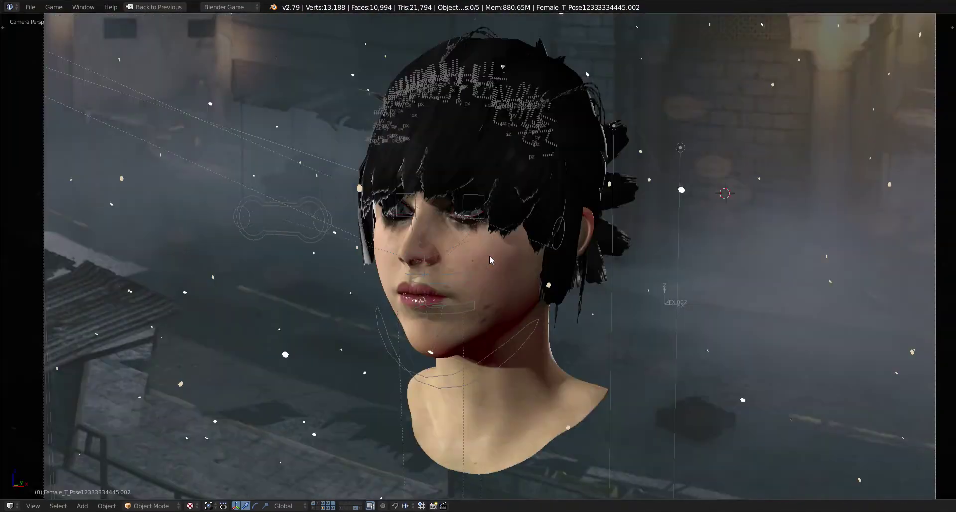
{"action": "key", "text": "ctrl+Up"}
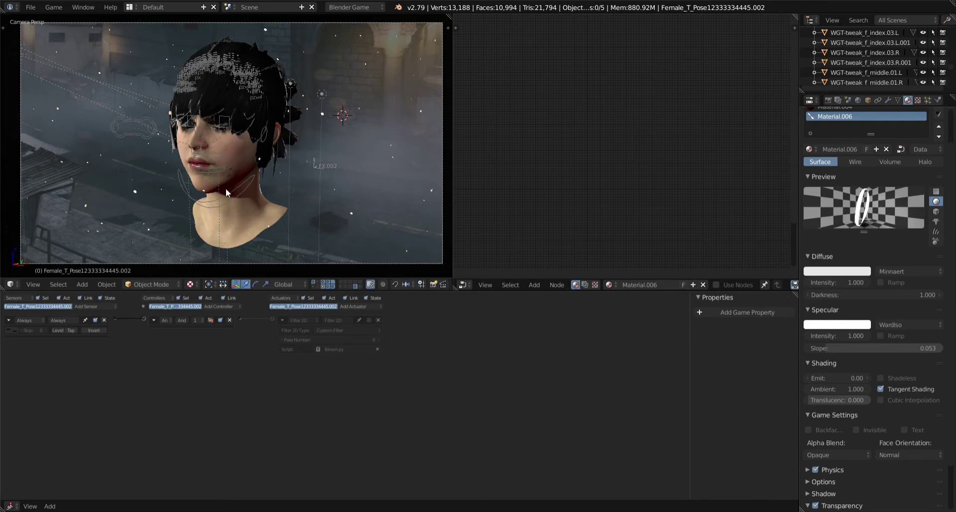
Step: Select jaw_master and turn the node area into a Dope Sheet framing all rigAction.001 keys
{"action": "right_click", "coordinate": [227, 193]}
{"action": "scroll", "coordinate": [268, 362], "scroll_direction": "up", "scroll_amount": 2}
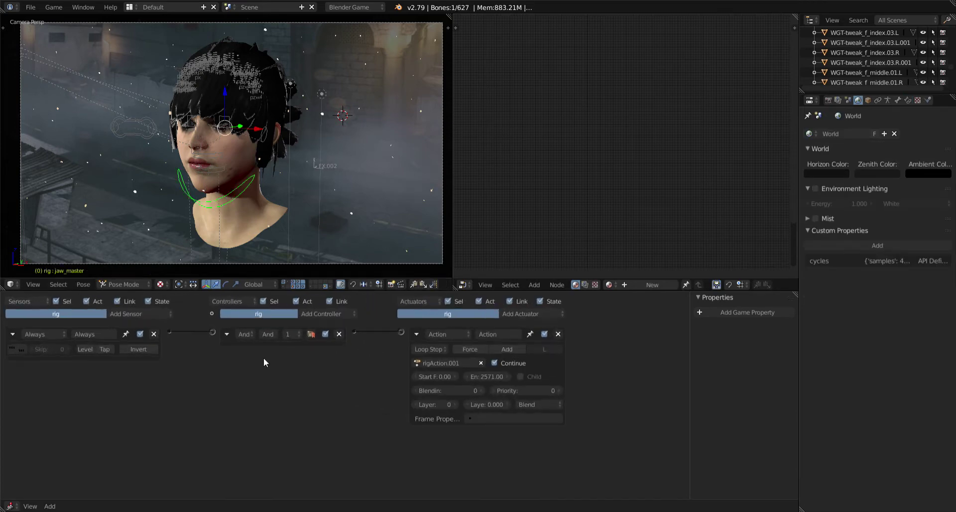
{"action": "scroll", "coordinate": [359, 376], "scroll_direction": "up", "scroll_amount": 2}
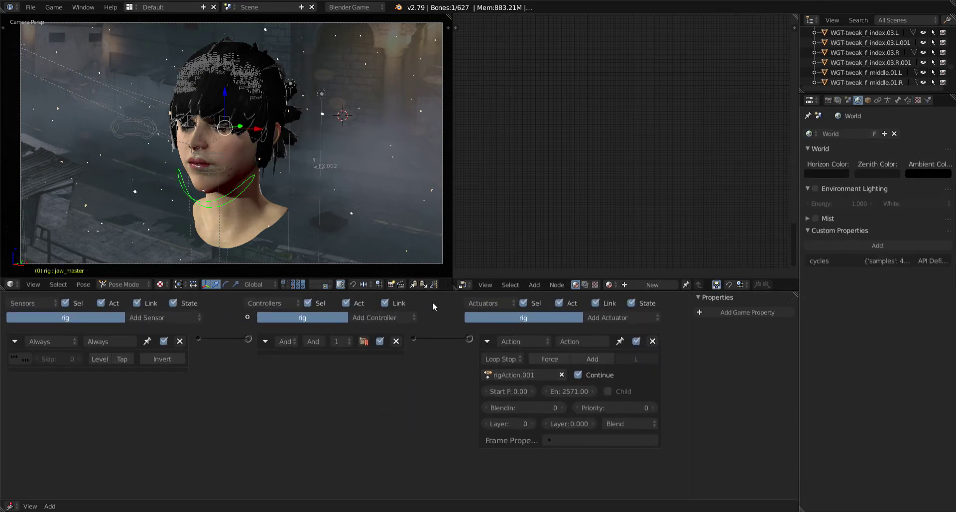
{"action": "left_click", "coordinate": [463, 284]}
{"action": "left_click", "coordinate": [498, 233]}
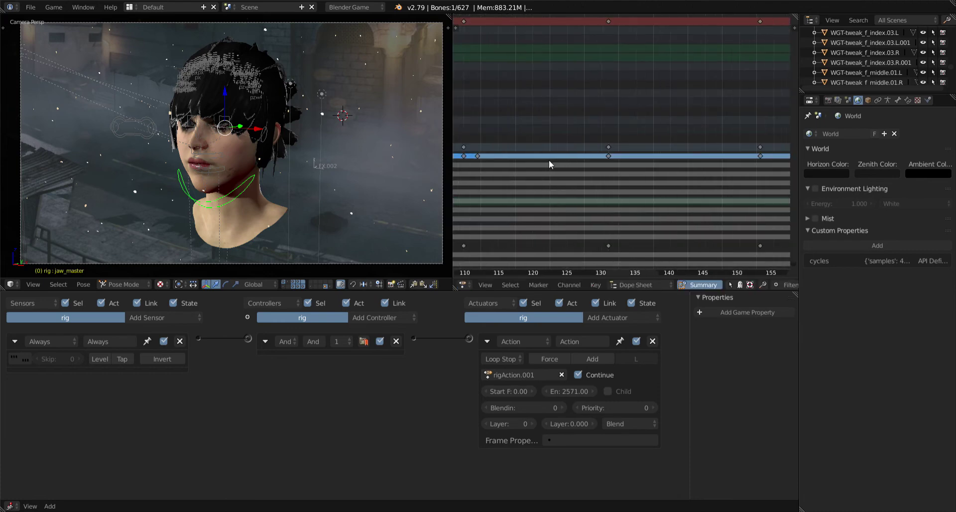
{"action": "key", "text": "Home"}
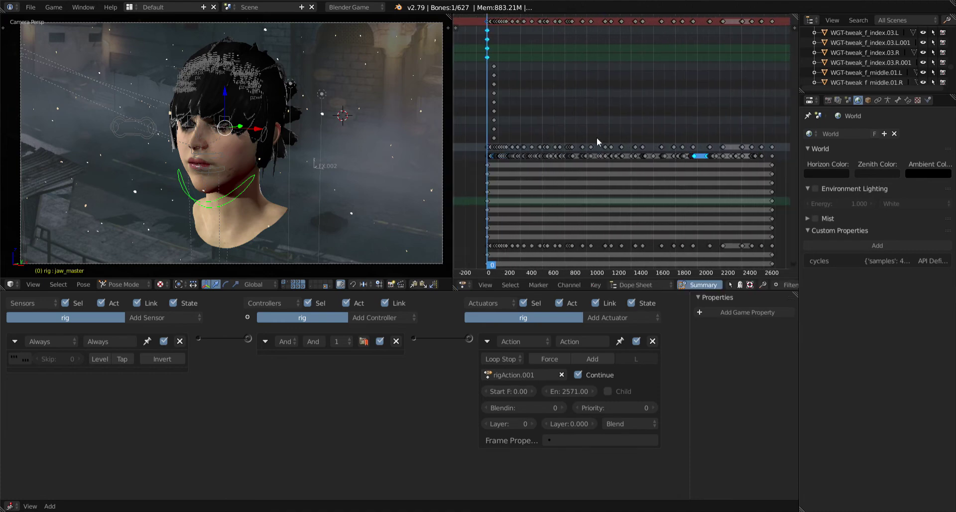
{"action": "middle_click_drag", "start_coordinate": [597, 141], "coordinate": [630, 138], "text": "ctrl"}
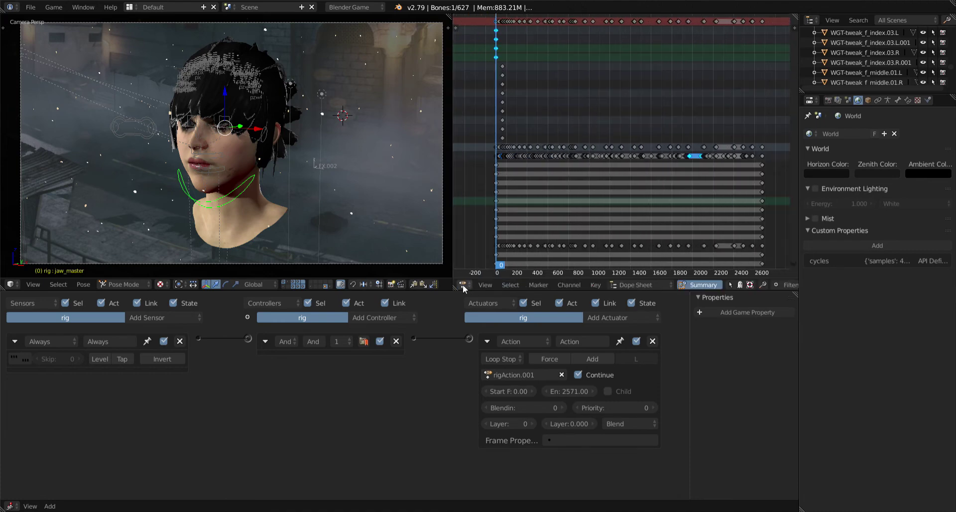
{"action": "left_click", "coordinate": [464, 285]}
Step: Show the rig's animation curves in the Graph Editor, zoomed out to see them all
{"action": "left_click", "coordinate": [488, 246]}
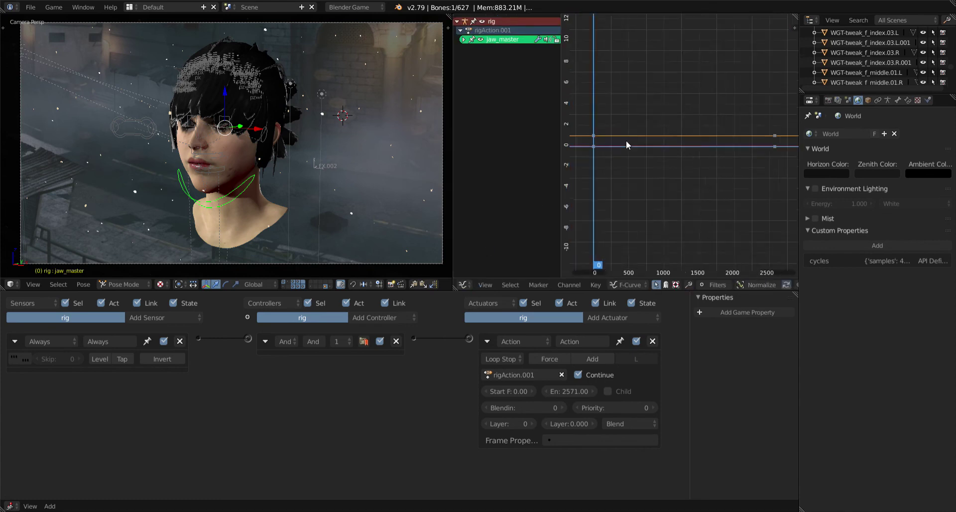
{"action": "middle_click_drag", "start_coordinate": [627, 143], "coordinate": [632, 97], "text": "ctrl"}
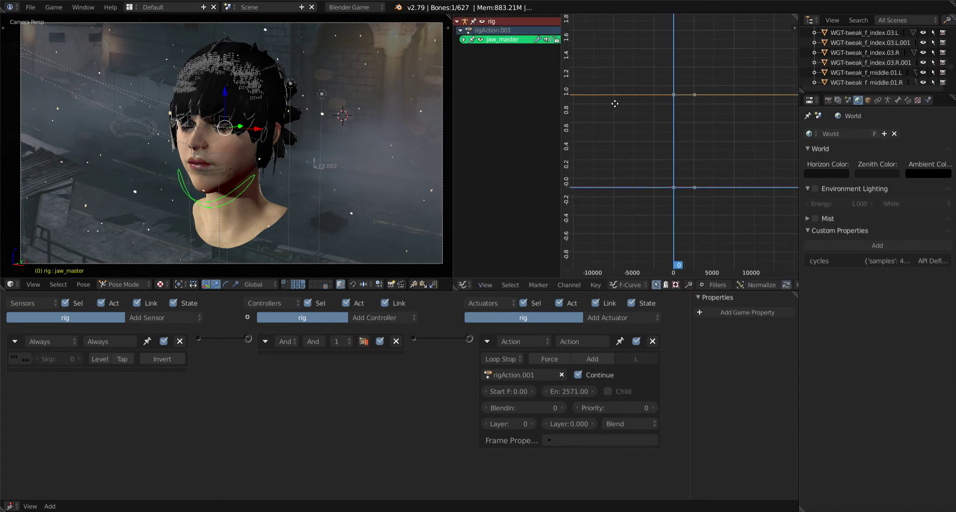
{"action": "middle_click_drag", "start_coordinate": [632, 97], "coordinate": [704, 174], "text": "ctrl"}
{"action": "scroll", "coordinate": [674, 203], "scroll_direction": "up", "scroll_amount": 2}
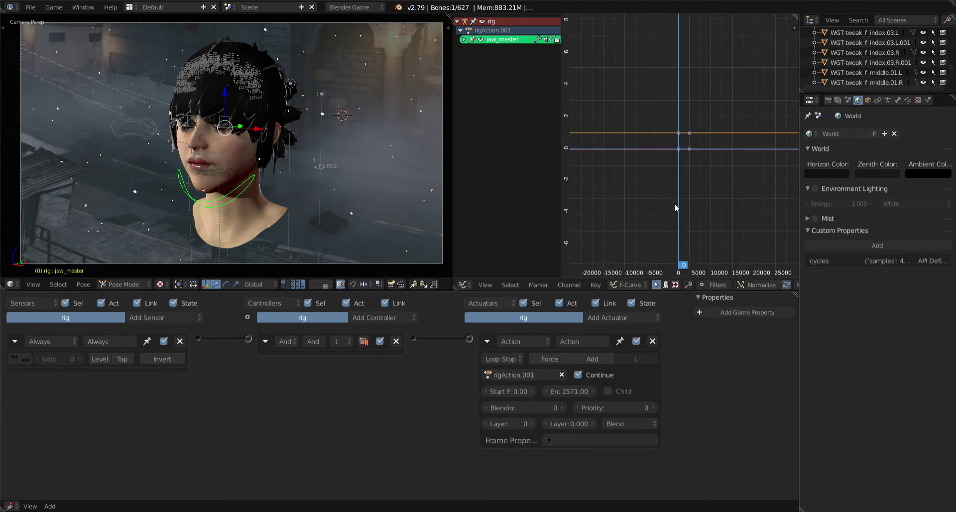
Step: Check the rigAction.001 strip among the scene's NLA tracks
{"action": "left_click", "coordinate": [464, 285]}
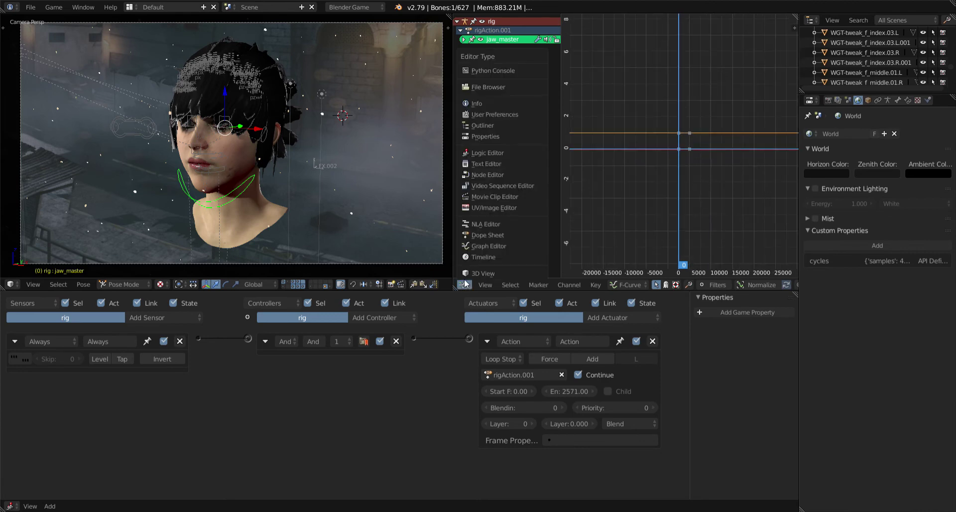
{"action": "left_click", "coordinate": [484, 223]}
{"action": "mouse_move", "coordinate": [613, 183]}
{"action": "middle_mouse_down"}
{"action": "mouse_move", "coordinate": [666, 183]}
{"action": "mouse_move", "coordinate": [649, 186]}
{"action": "middle_mouse_up"}
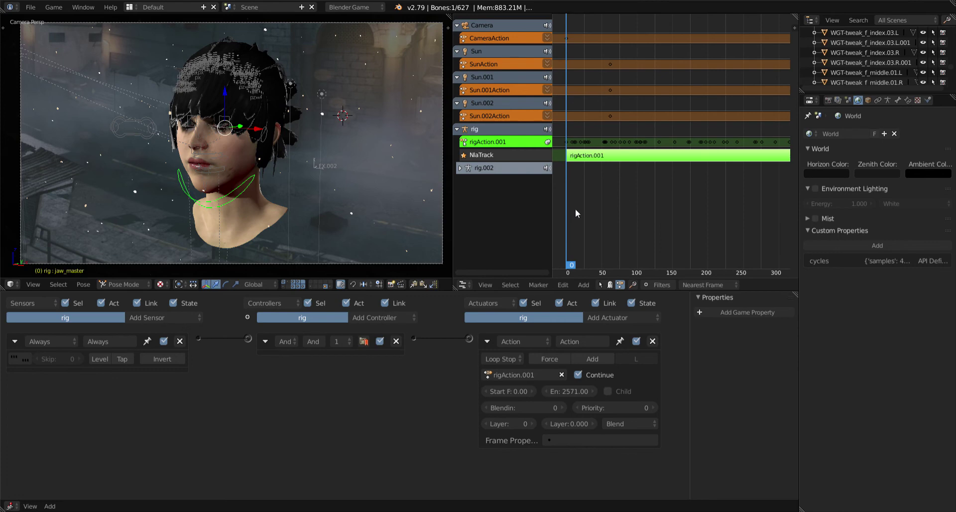
Step: Frame all curves in the Graph Editor and expand jaw_master's location and rotation channels
{"action": "left_click", "coordinate": [464, 285]}
{"action": "left_click", "coordinate": [485, 246]}
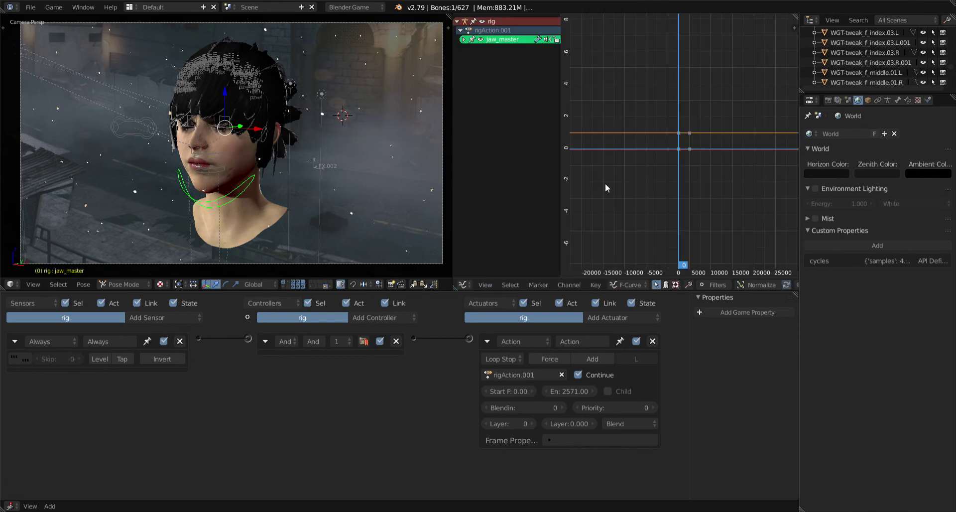
{"action": "key", "text": "Home"}
{"action": "left_click", "coordinate": [465, 40]}
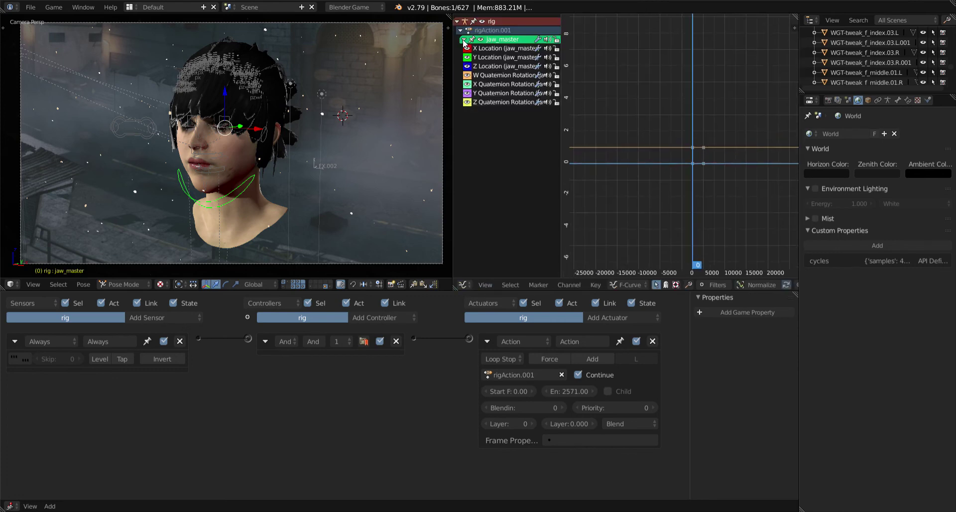
{"action": "middle_click_drag", "start_coordinate": [686, 164], "coordinate": [680, 105], "text": "ctrl"}
Step: Return the area to the Dope Sheet, showing keyframes from frame 0 to about 2570
{"action": "left_click", "coordinate": [462, 284]}
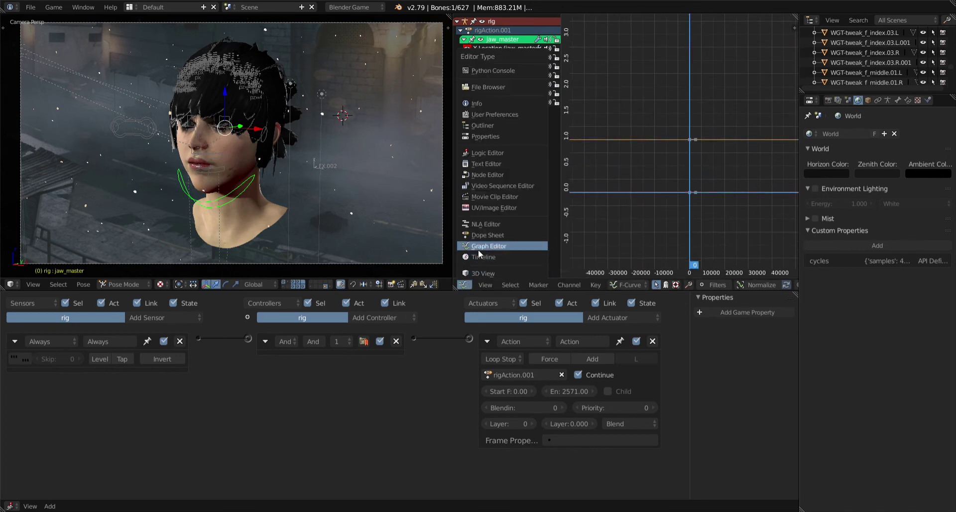
{"action": "left_click", "coordinate": [493, 234]}
{"action": "mouse_move", "coordinate": [640, 184]}
{"action": "middle_mouse_down"}
{"action": "mouse_move", "coordinate": [687, 177]}
{"action": "mouse_move", "coordinate": [700, 193]}
{"action": "middle_mouse_up"}
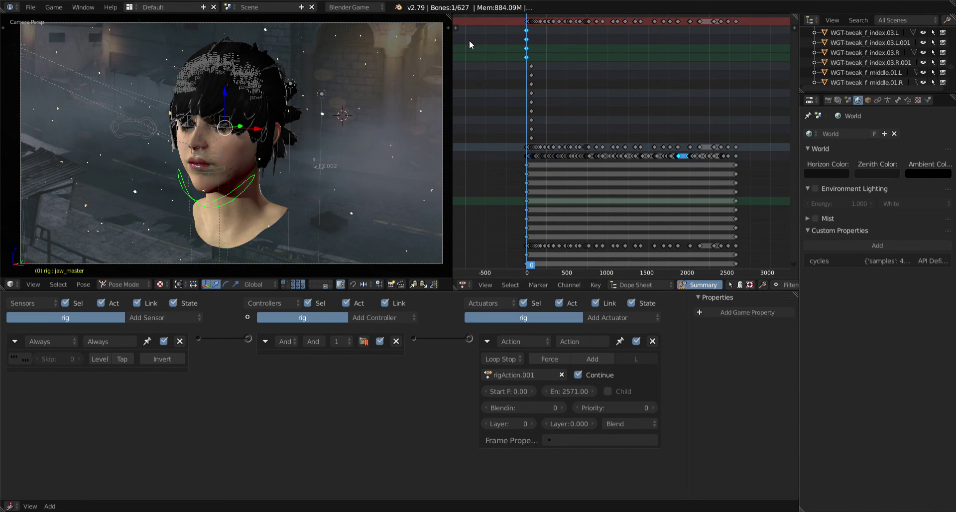
Step: Move in close on the face and select the face mesh, eyelash mesh and master_eye.R bone
{"action": "middle_click_drag", "start_coordinate": [293, 151], "coordinate": [168, 202]}
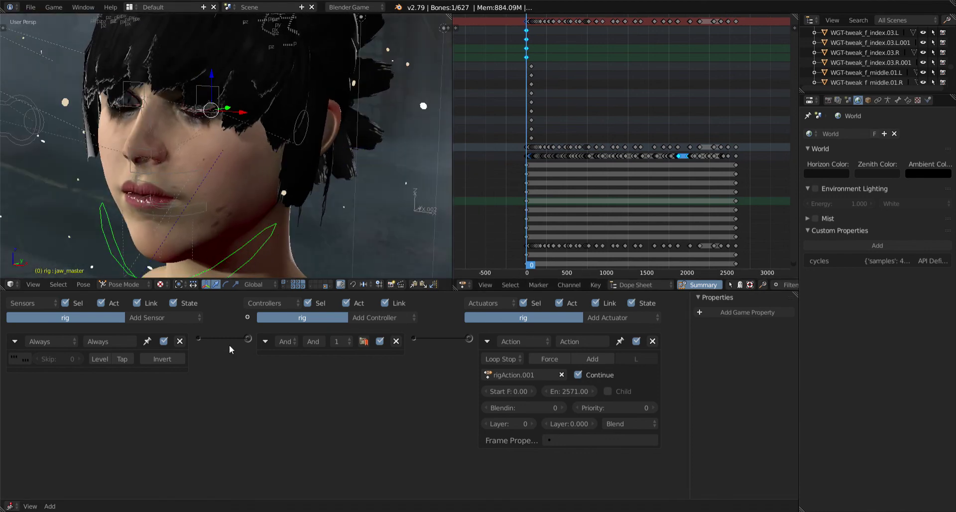
{"action": "right_click", "coordinate": [219, 206]}
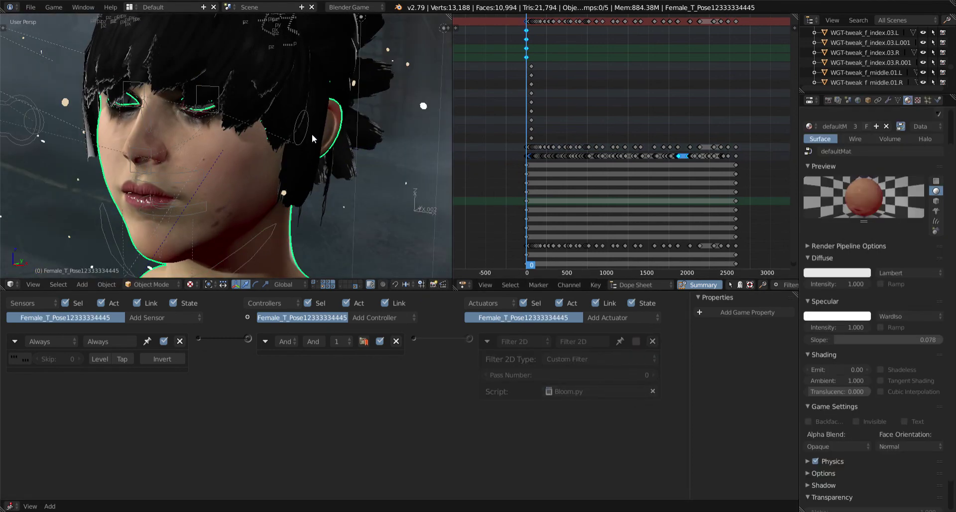
{"action": "right_click", "coordinate": [269, 112]}
{"action": "right_click", "coordinate": [135, 113]}
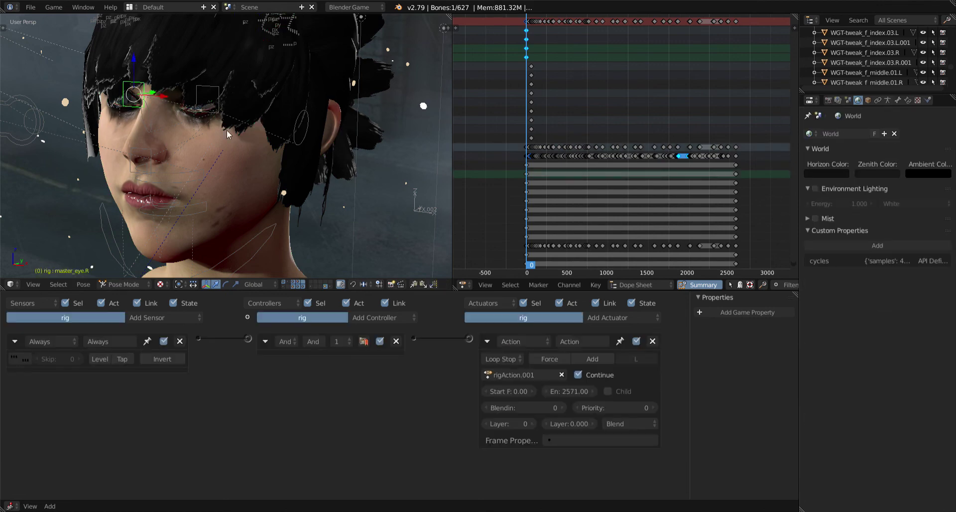
{"action": "scroll", "coordinate": [294, 159], "scroll_direction": "down", "scroll_amount": 5}
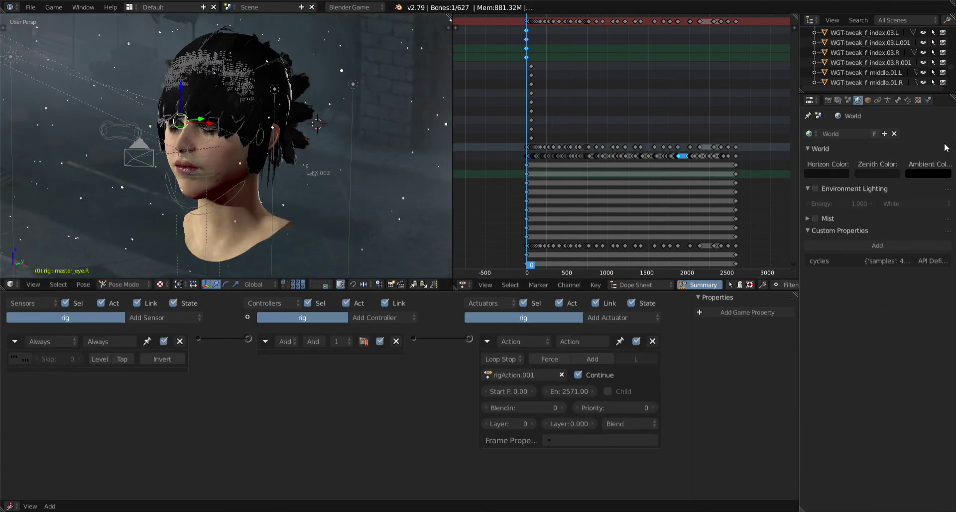
{"action": "middle_click_drag", "start_coordinate": [438, 168], "coordinate": [332, 167]}
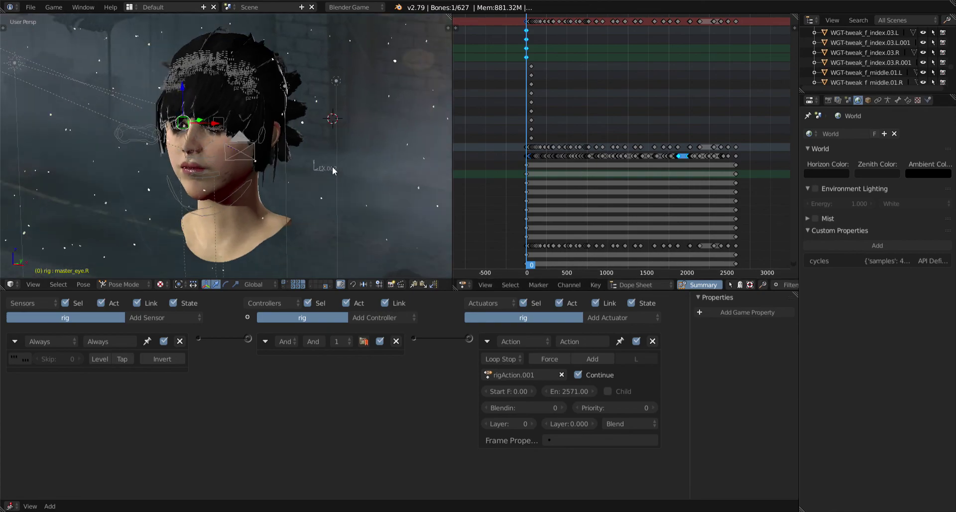